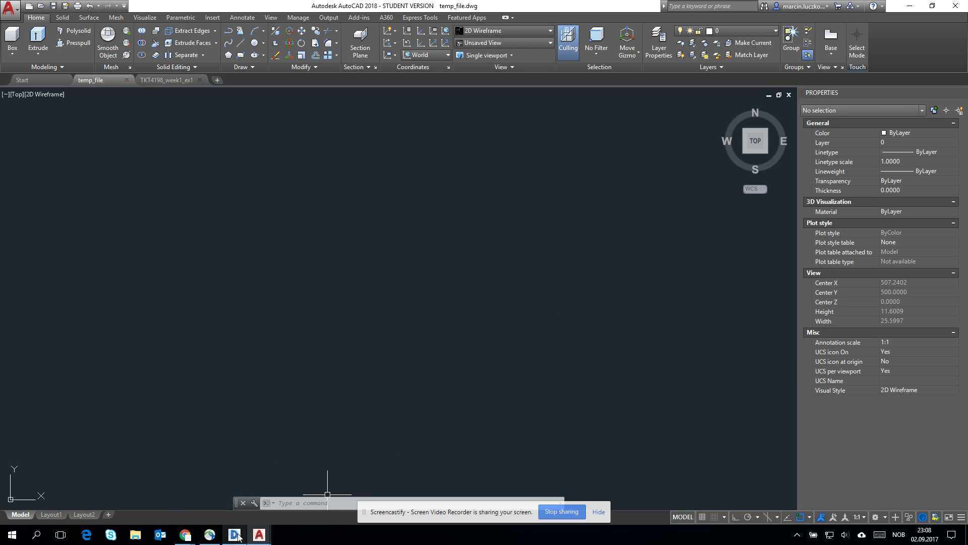
# Step: Switch to Dynamo Studio and move the FileWriter.FromGeometries node farther from the Flatten node
pyautogui.click(234, 535)
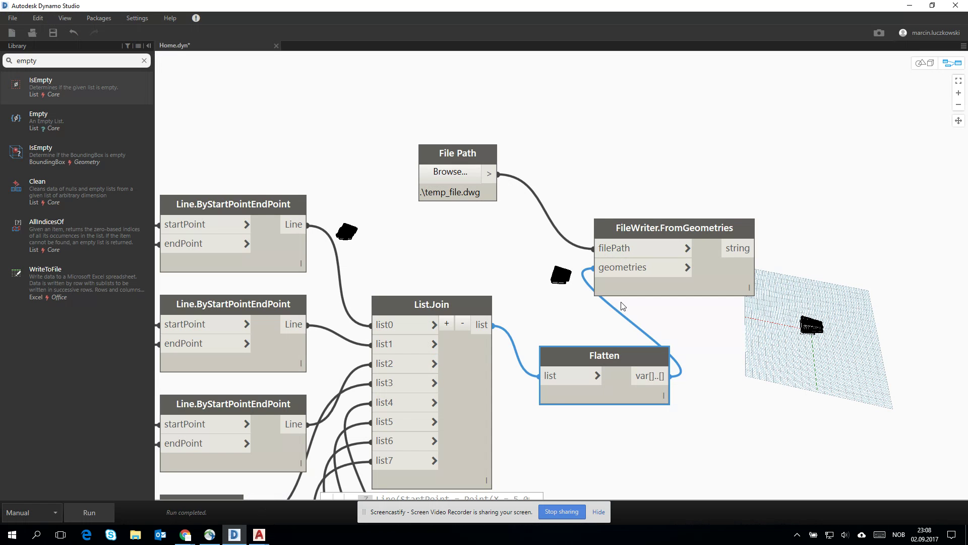
pyautogui.moveTo(682, 235); pyautogui.dragTo(717, 214)
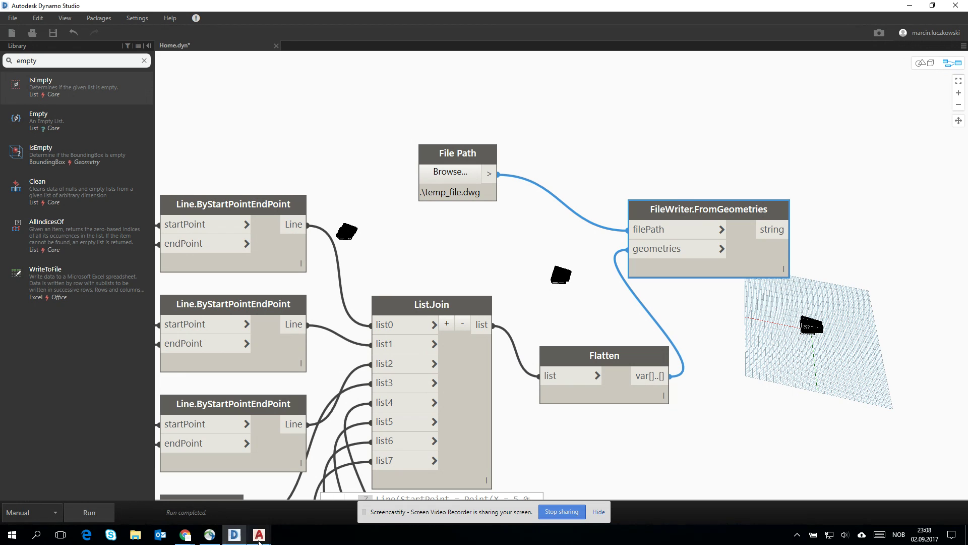
# Step: Switch to AutoCAD, show temp_file in the SW isometric view, and copy the entire wireframe structure
pyautogui.moveTo(259, 535)
pyautogui.click(238, 477)
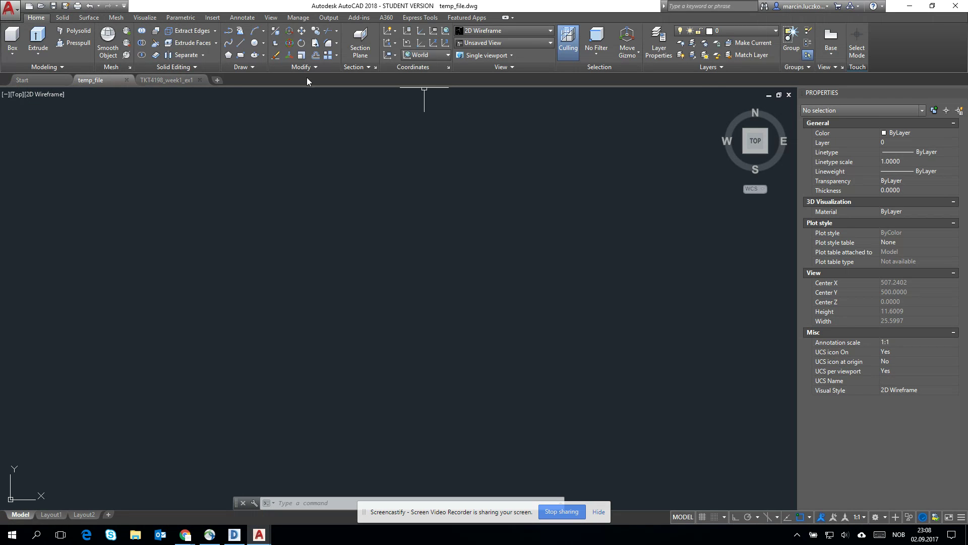
pyautogui.click(744, 151)
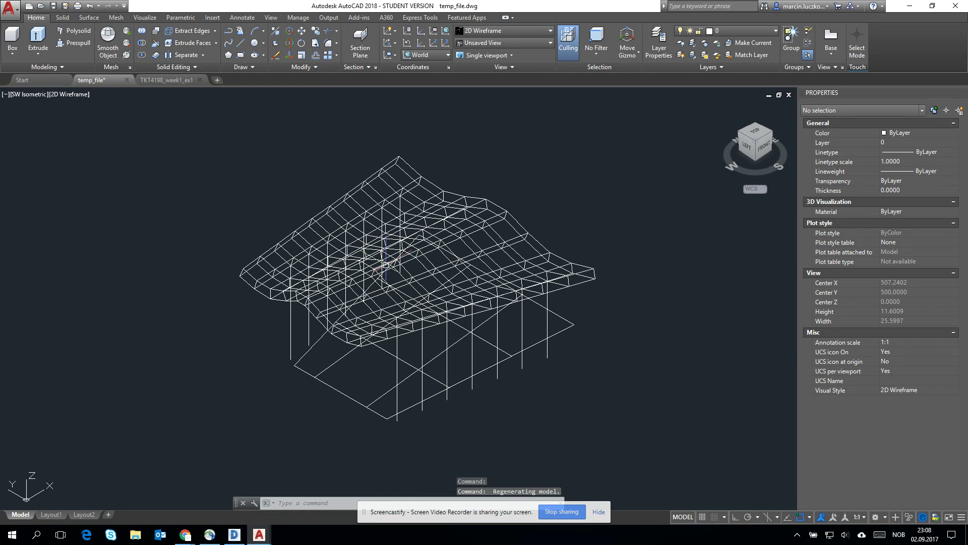
pyautogui.click(209, 121)
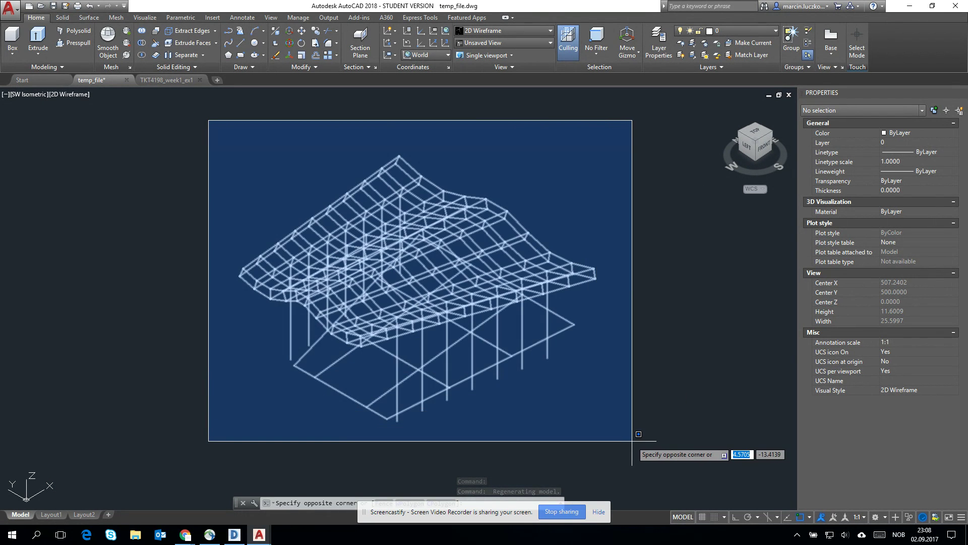
pyautogui.click(632, 441)
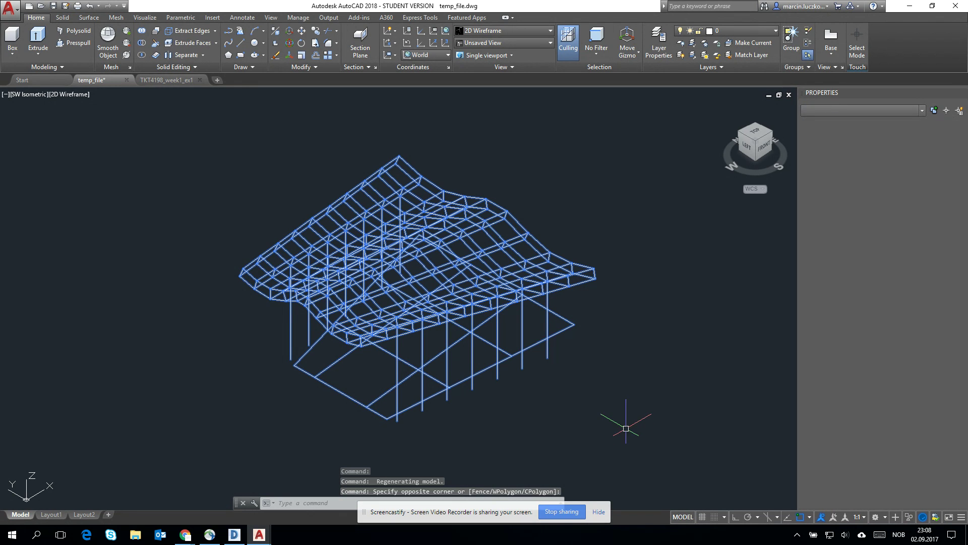
pyautogui.hotkey('ctrl', 'c')
# Step: Paste the copied structure into the TKT4198_week1_ex1 drawing, in the empty space beside the joint detail
pyautogui.click(157, 80)
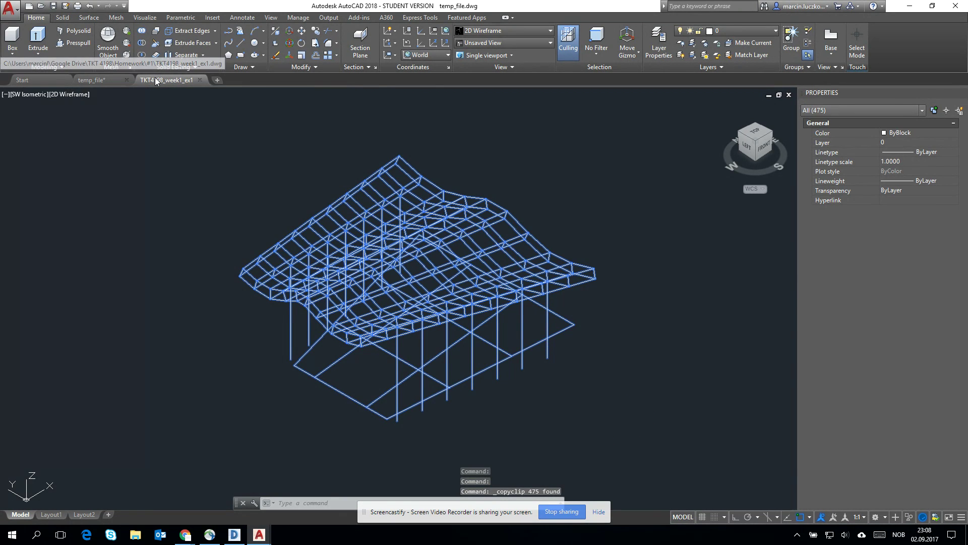
pyautogui.scroll(-10, 404, 287)
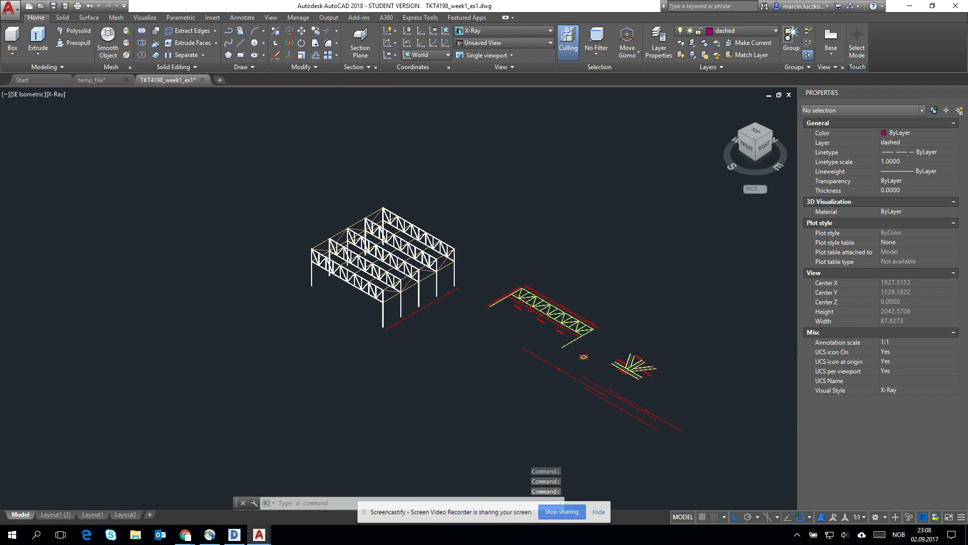
pyautogui.hotkey('ctrl', 'v')
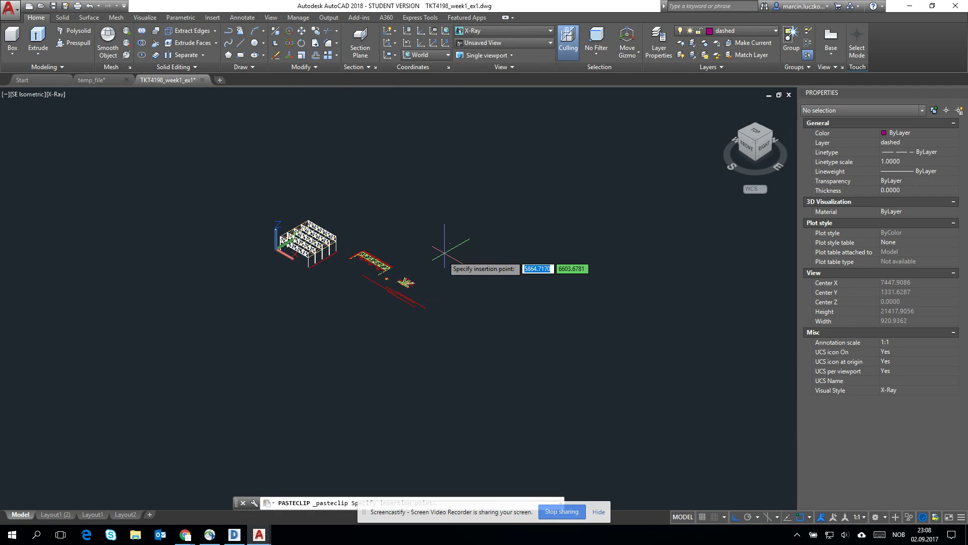
pyautogui.scroll(3, 435, 293)
pyautogui.scroll(3, 435, 302)
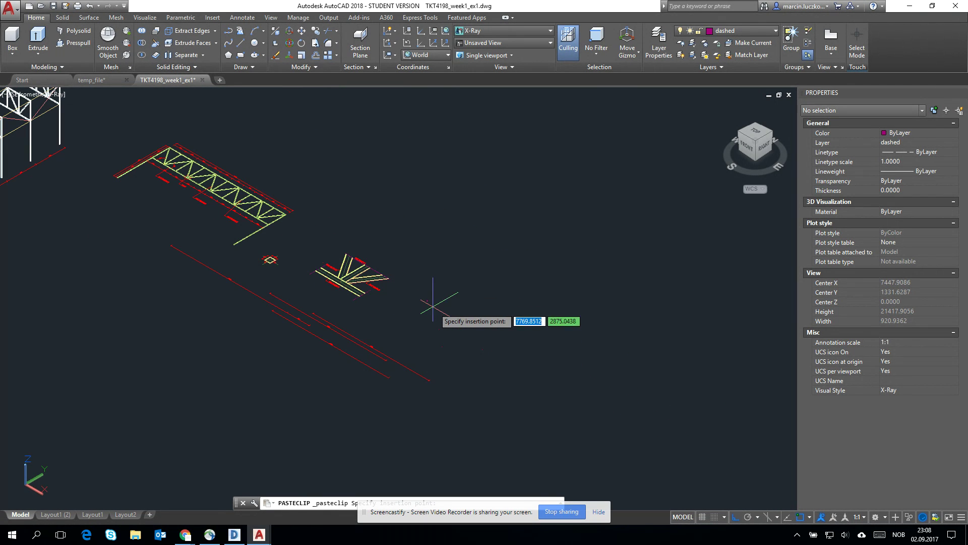
pyautogui.click(438, 327)
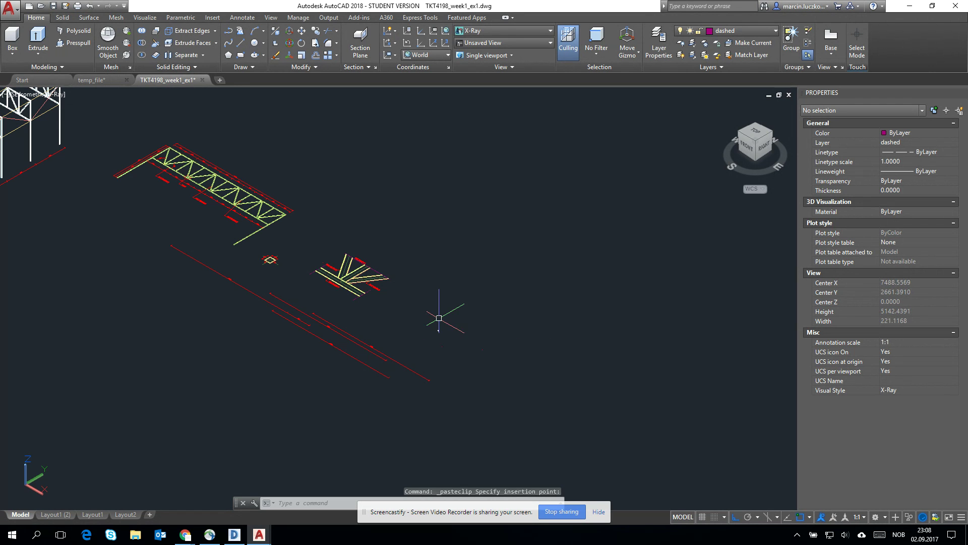
# Step: Scale the whole pasted structure by a factor of 10 from a base point beside it
pyautogui.scroll(3, 436, 320)
pyautogui.scroll(-10, 437, 312)
pyautogui.scroll(4, 439, 282)
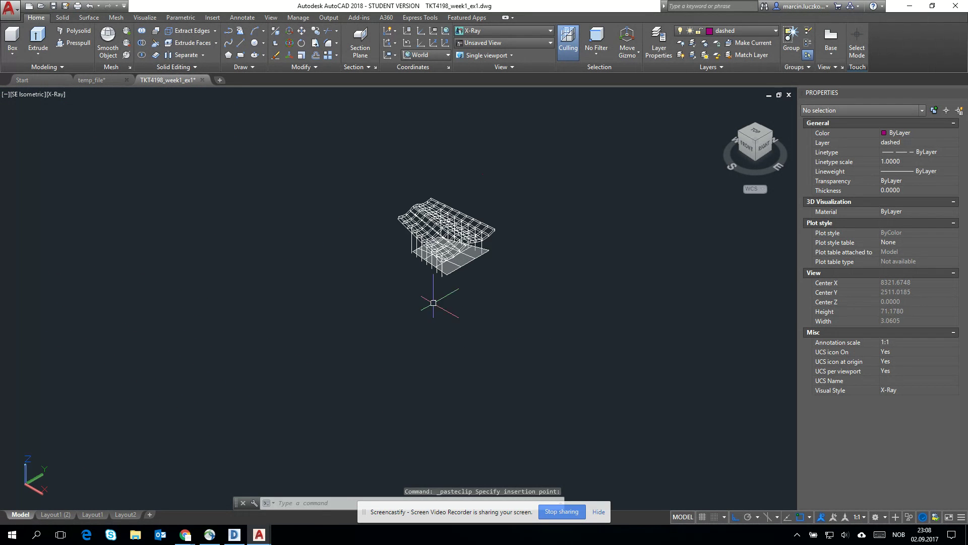
pyautogui.click(373, 180)
pyautogui.click(481, 293)
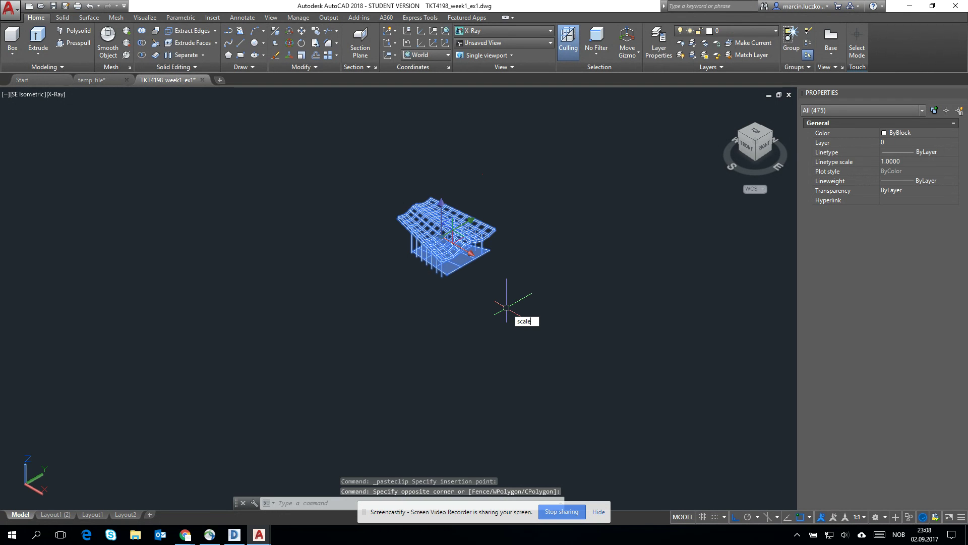
pyautogui.press('Return')
pyautogui.click(499, 301)
pyautogui.write('10')
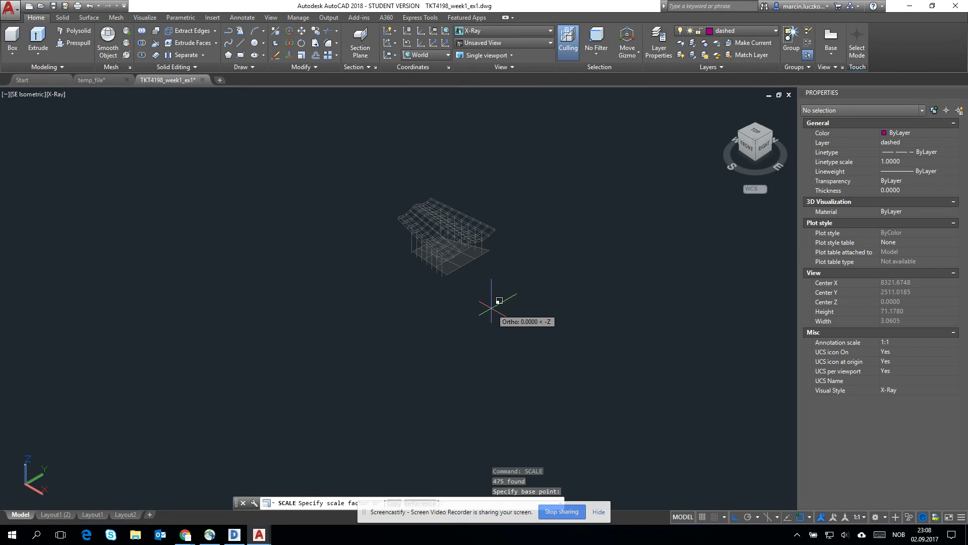
pyautogui.press('Return')
# Step: Scale the pasted structure once more by a factor of 10
pyautogui.scroll(-8, 491, 297)
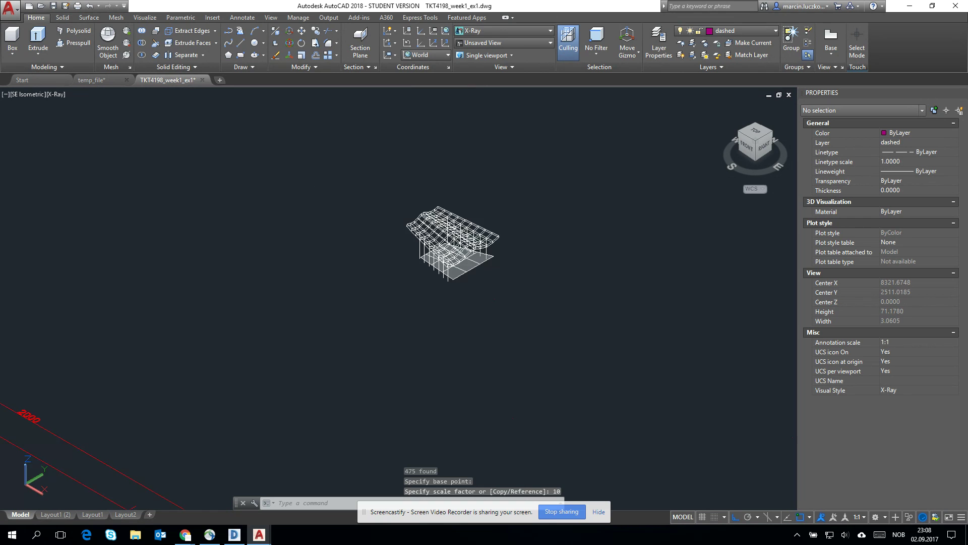
pyautogui.scroll(2, 487, 305)
pyautogui.click(451, 249)
pyautogui.click(515, 313)
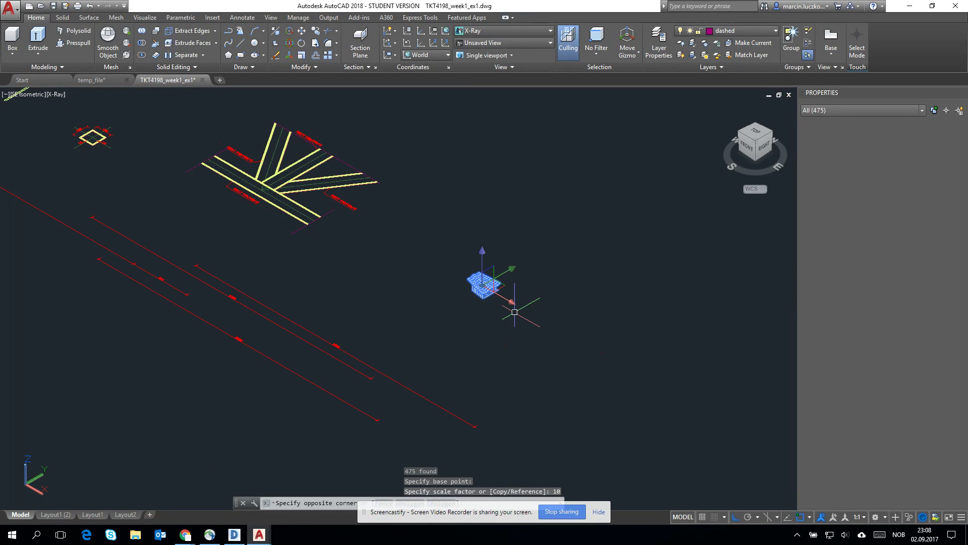
pyautogui.press('Return')
pyautogui.click(502, 301)
pyautogui.write('10')
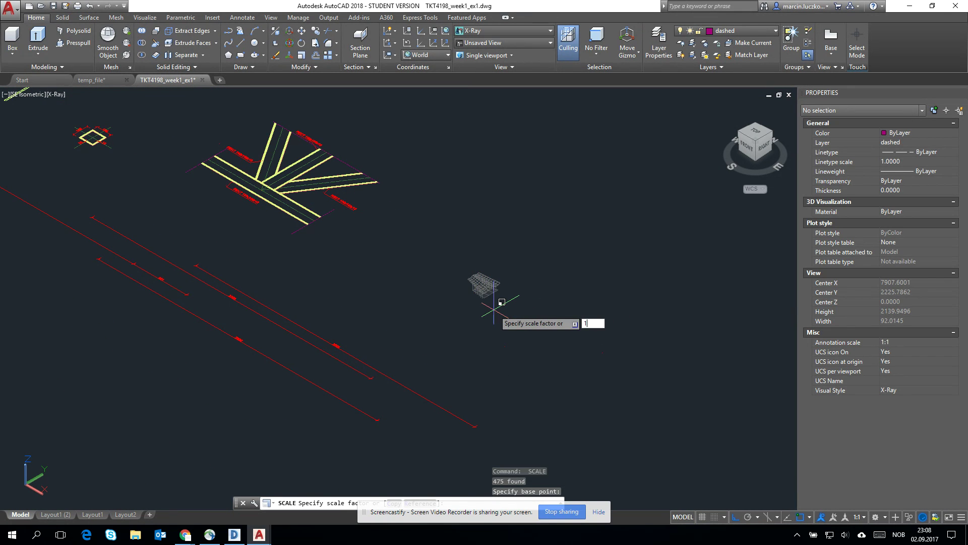
pyautogui.press('Return')
# Step: Delete the members of the yellow joint detail next to the structure's ground plane with a crossing selection
pyautogui.scroll(-4, 514, 315)
pyautogui.scroll(5, 434, 277)
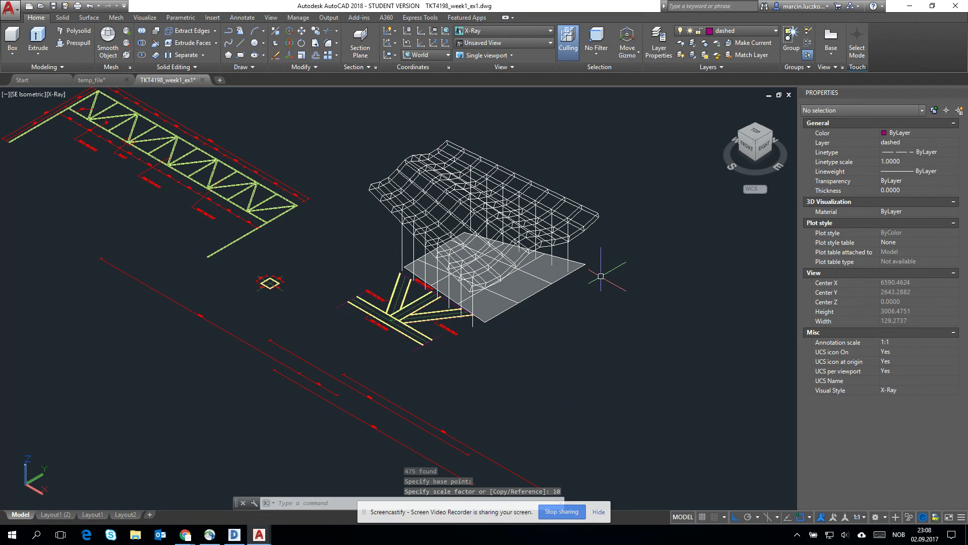
pyautogui.scroll(3, 426, 296)
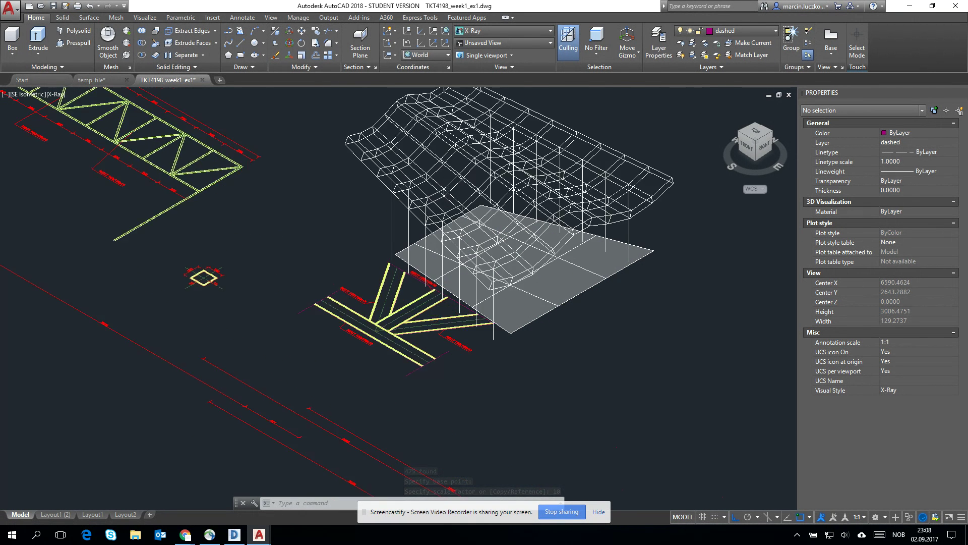
pyautogui.scroll(3, 384, 268)
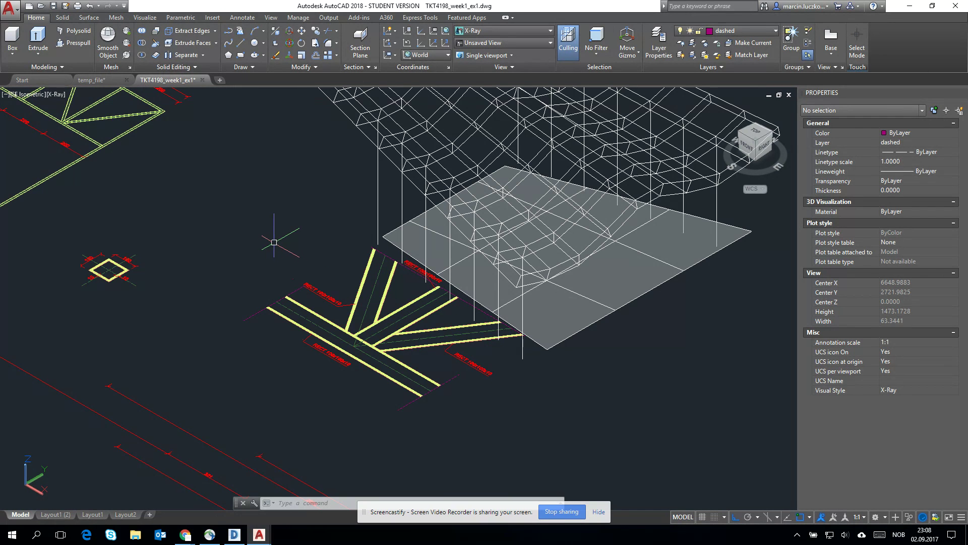
pyautogui.click(230, 218)
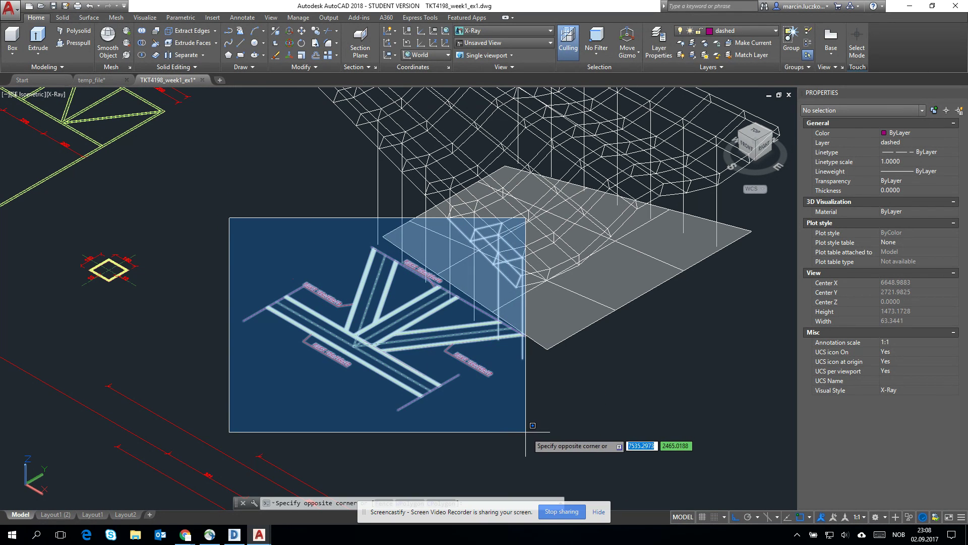
pyautogui.click(300, 296)
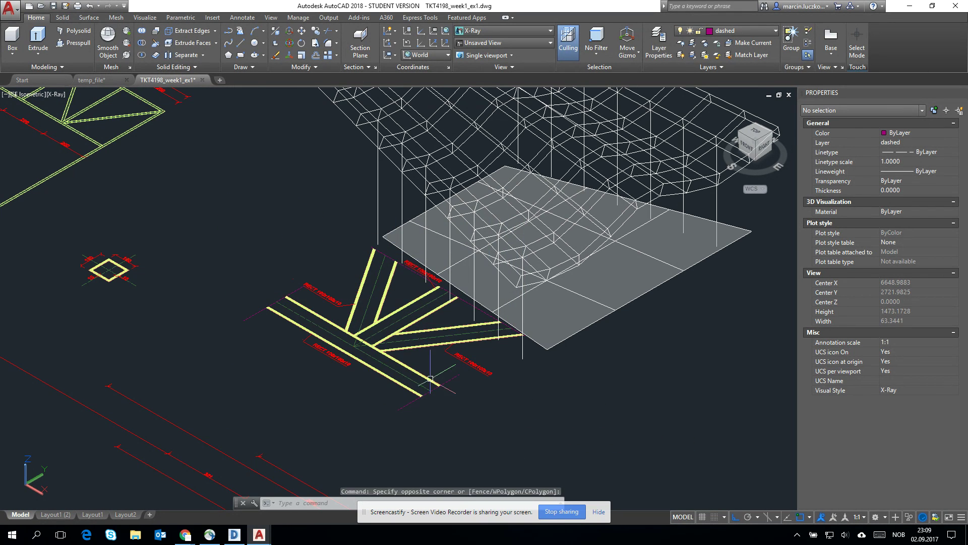
pyautogui.click(445, 425)
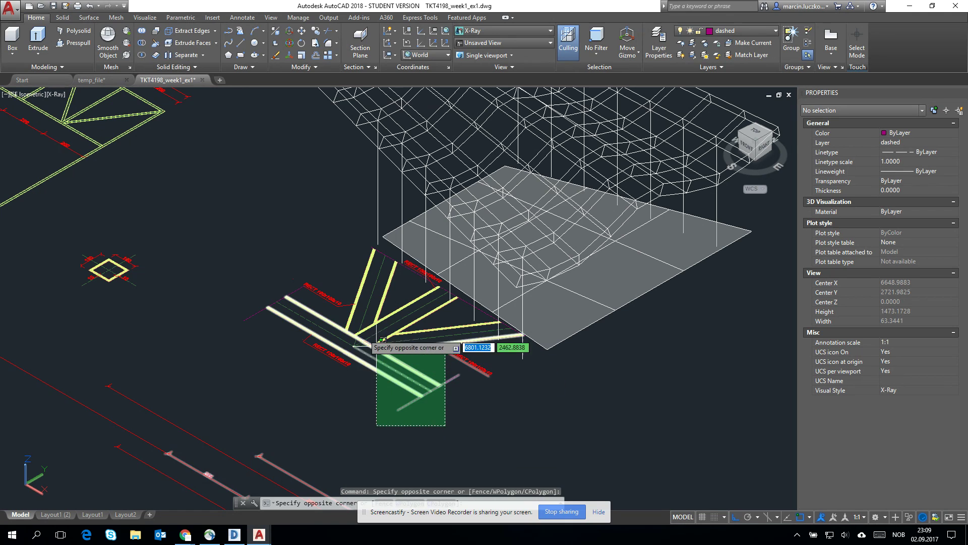
pyautogui.click(357, 312)
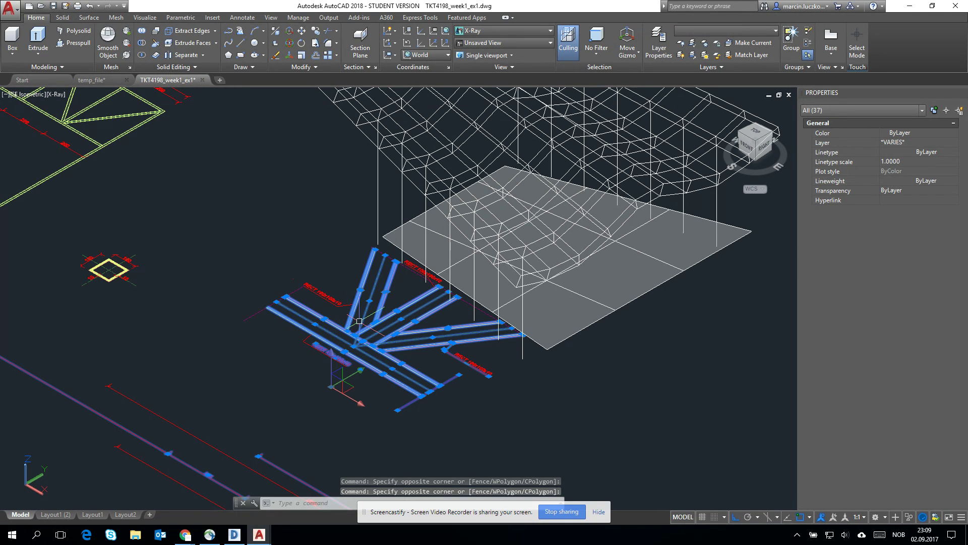
pyautogui.press('Delete')
# Step: Delete the joint detail's leftover lines, dashed boundaries and RECT 100x100x10 labels
pyautogui.scroll(3, 356, 322)
pyautogui.click(389, 394)
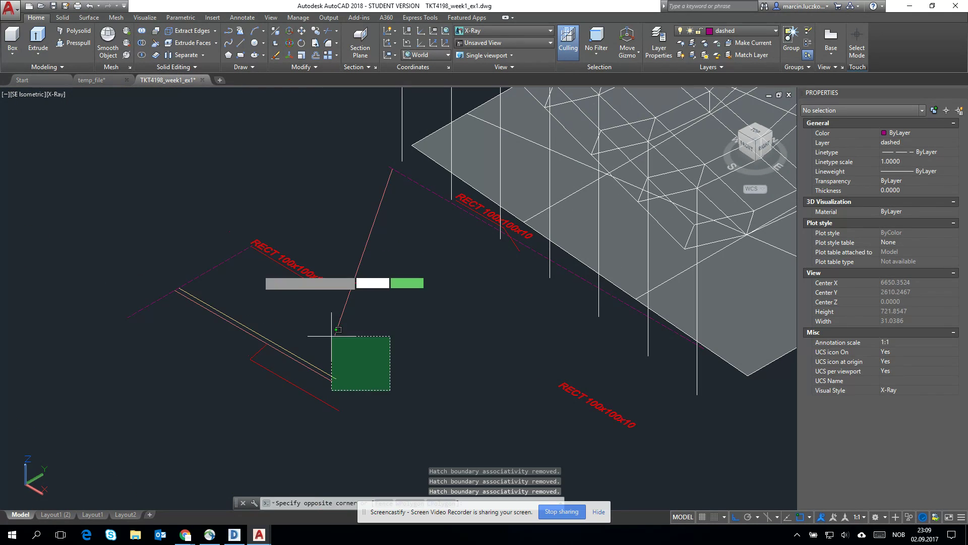
pyautogui.click(188, 221)
pyautogui.press('Delete')
pyautogui.click(515, 261)
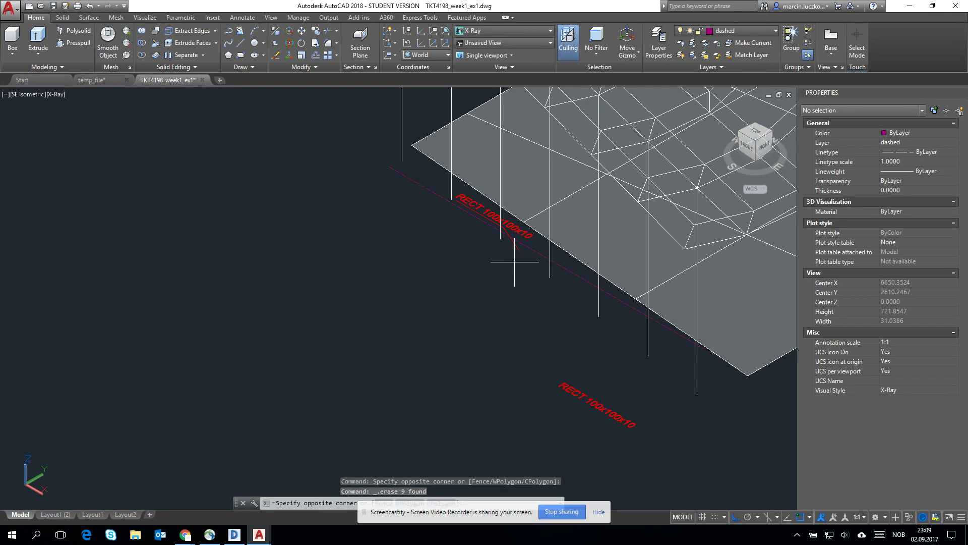
pyautogui.click(508, 233)
pyautogui.press('Delete')
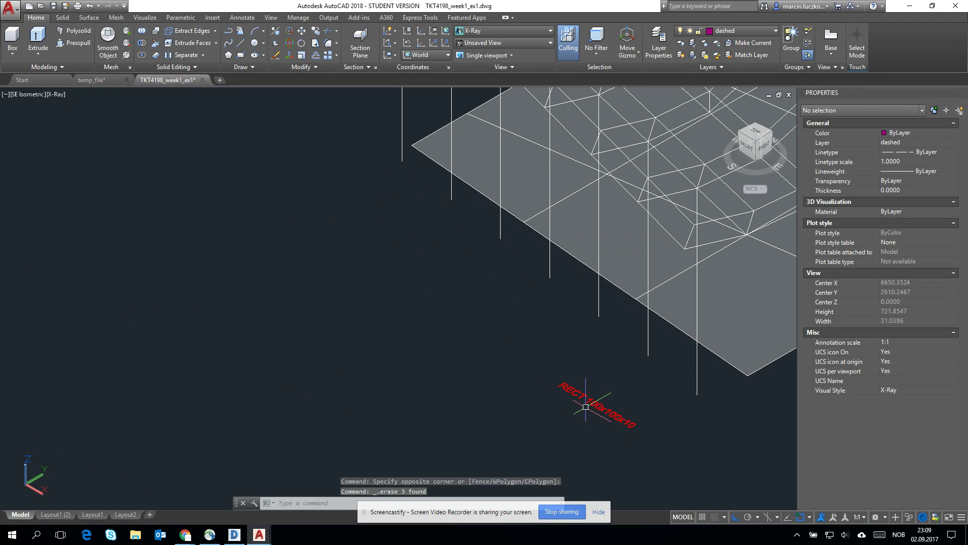
pyautogui.click(608, 377)
pyautogui.click(575, 431)
pyautogui.press('Delete')
pyautogui.scroll(-5, 508, 343)
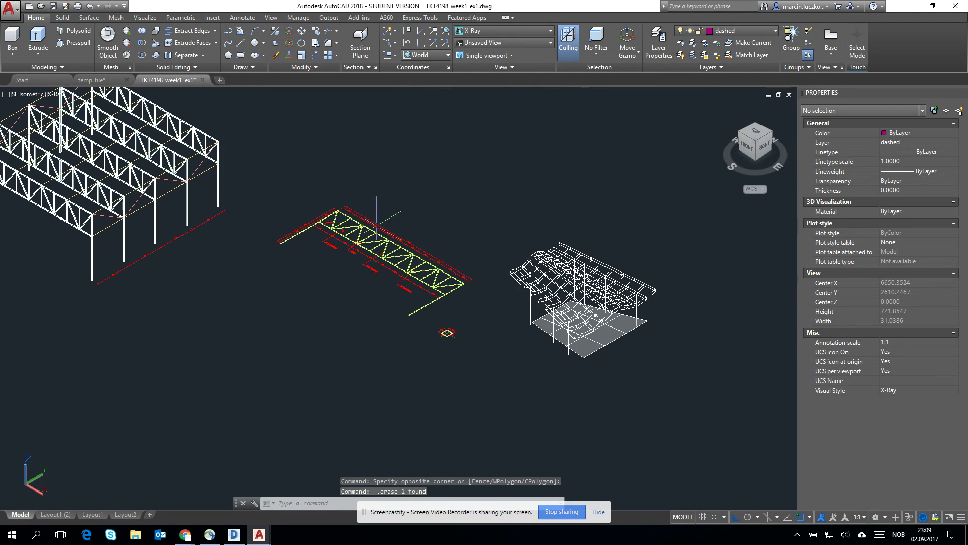
pyautogui.scroll(5, 334, 230)
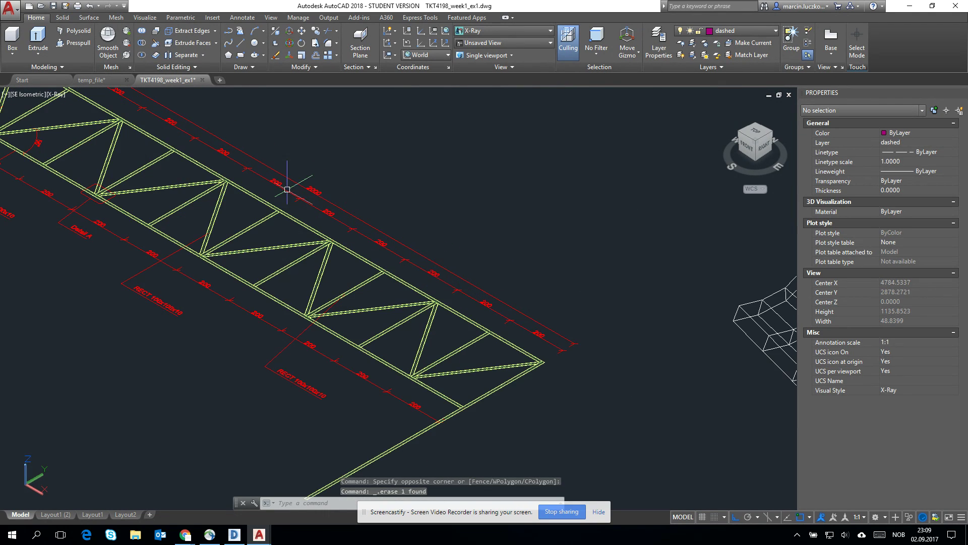
pyautogui.scroll(-2, 283, 196)
pyautogui.scroll(5, 560, 353)
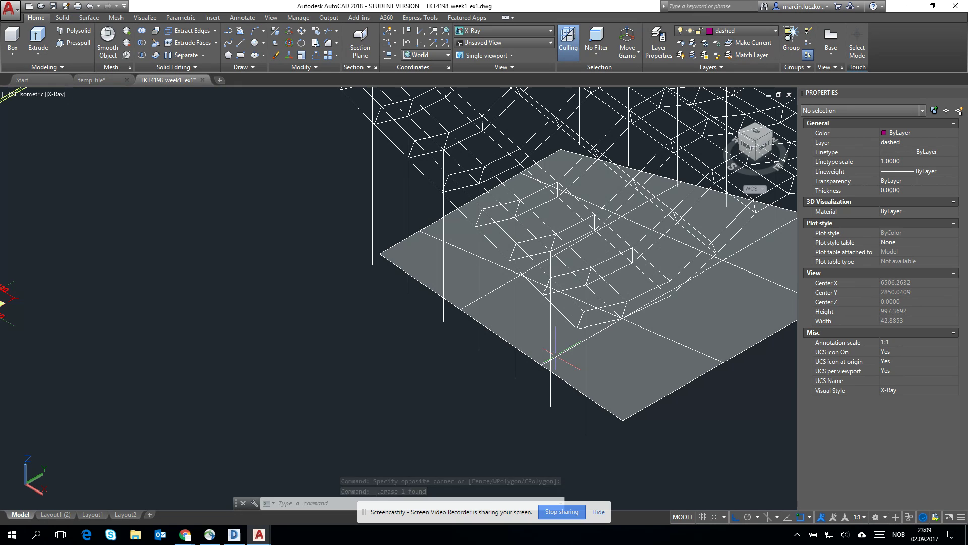
pyautogui.scroll(-1, 298, 26)
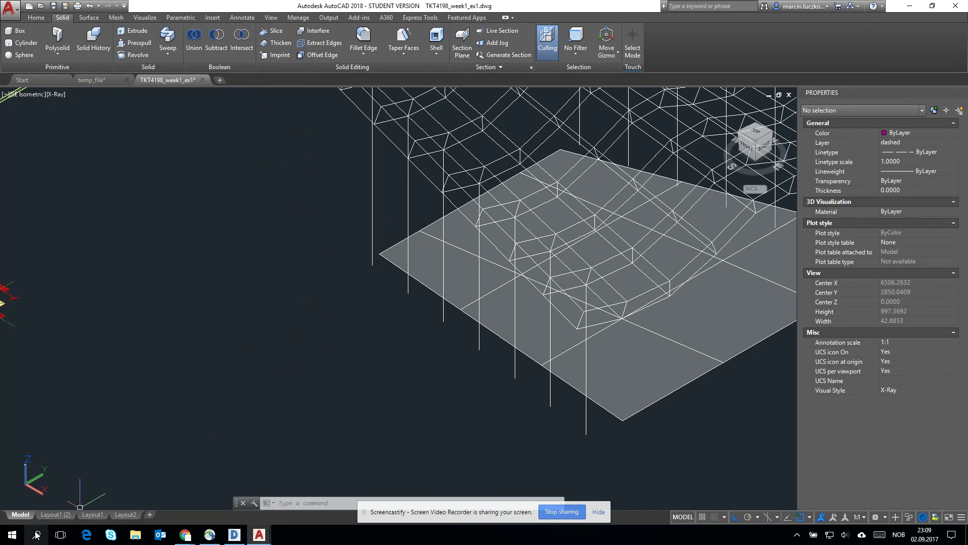
# Step: Open Layout1 (2) and reframe its large truss viewport to show the roof structure in top view
pyautogui.click(66, 518)
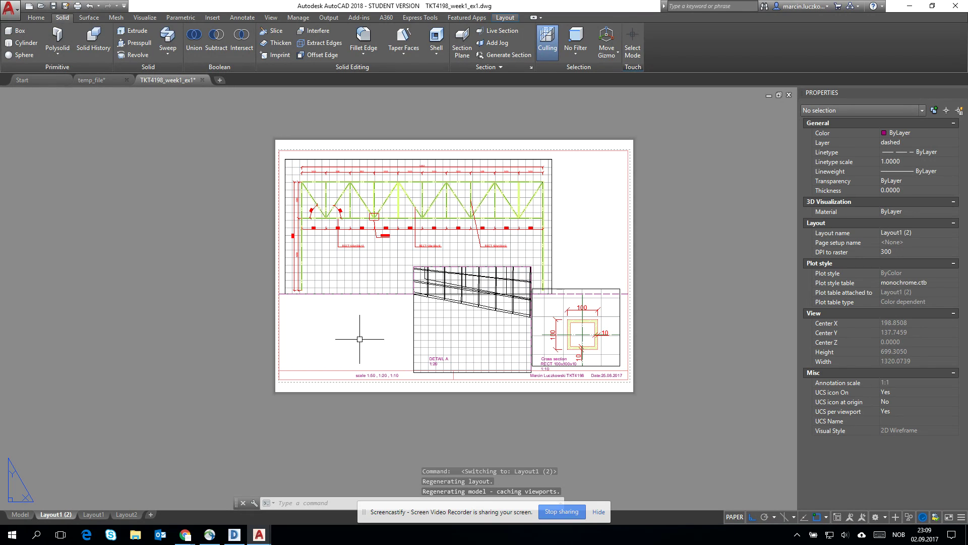
pyautogui.doubleClick(389, 259)
pyautogui.scroll(-3, 478, 270)
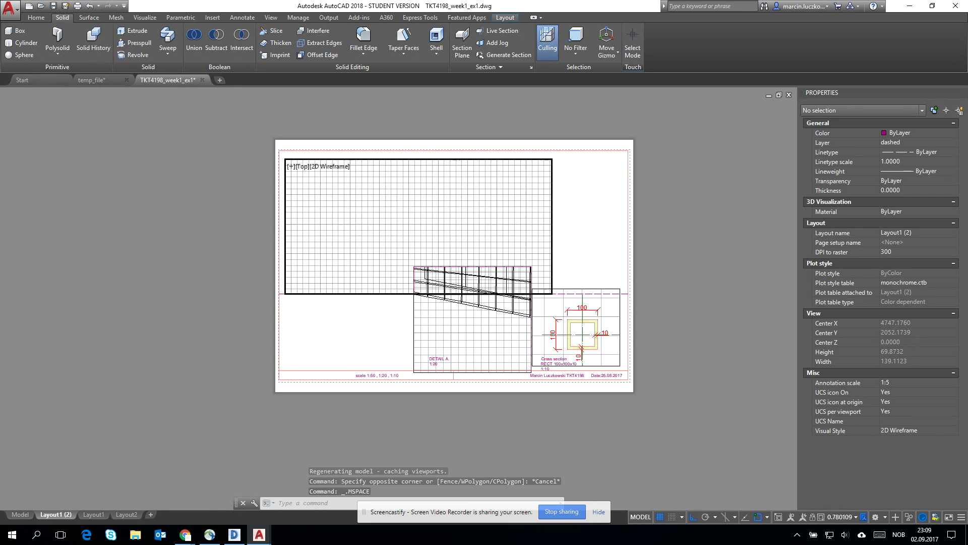
pyautogui.scroll(-5, 491, 202)
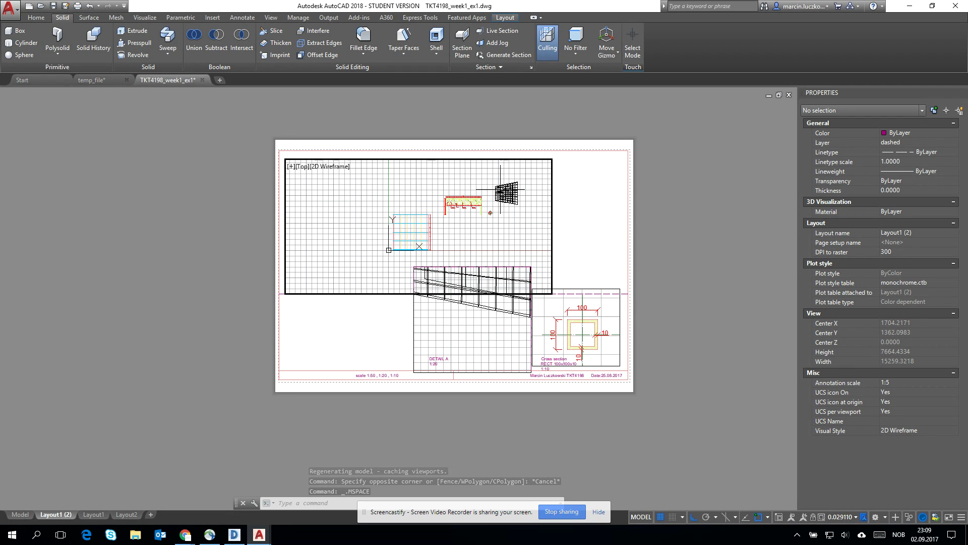
pyautogui.scroll(-1, 500, 189)
pyautogui.moveTo(439, 188); pyautogui.dragTo(268, 181, button='middle')
pyautogui.scroll(-1, 310, 169)
pyautogui.scroll(1, 321, 167)
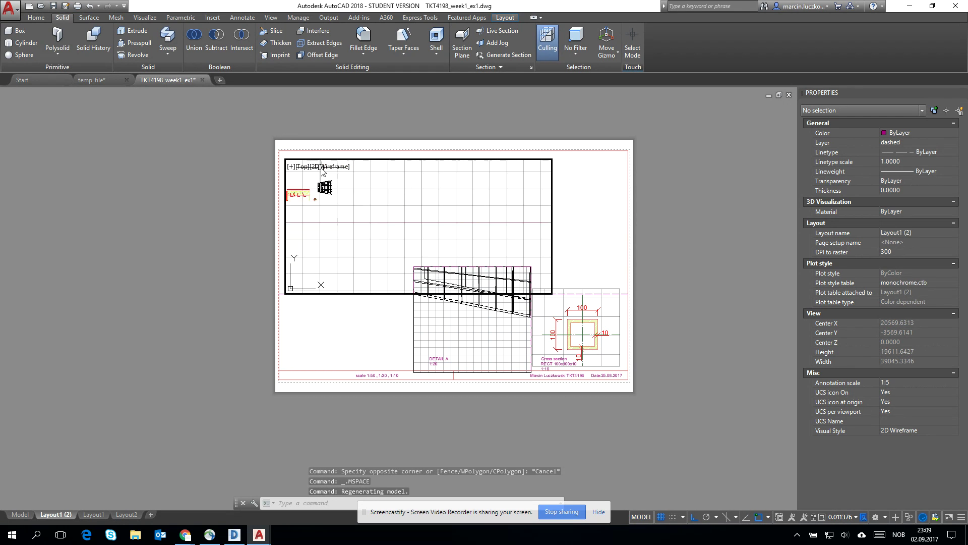
pyautogui.scroll(6, 334, 201)
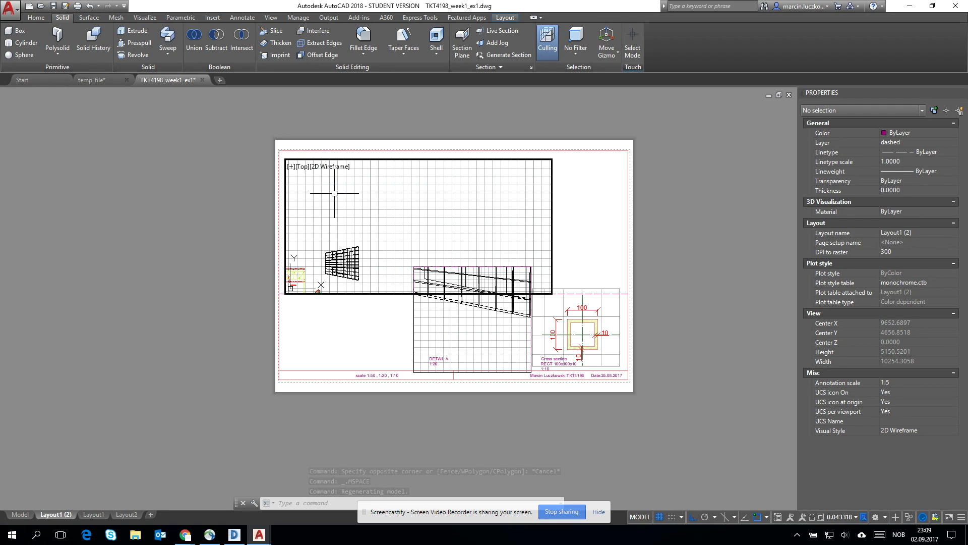
pyautogui.scroll(-5, 327, 169)
pyautogui.scroll(10, 335, 204)
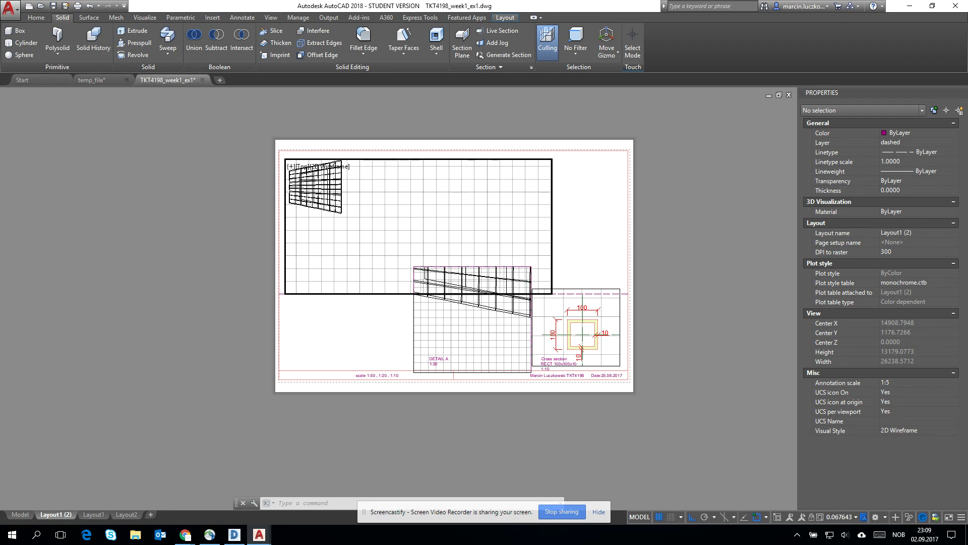
pyautogui.moveTo(381, 223); pyautogui.dragTo(403, 244, button='middle')
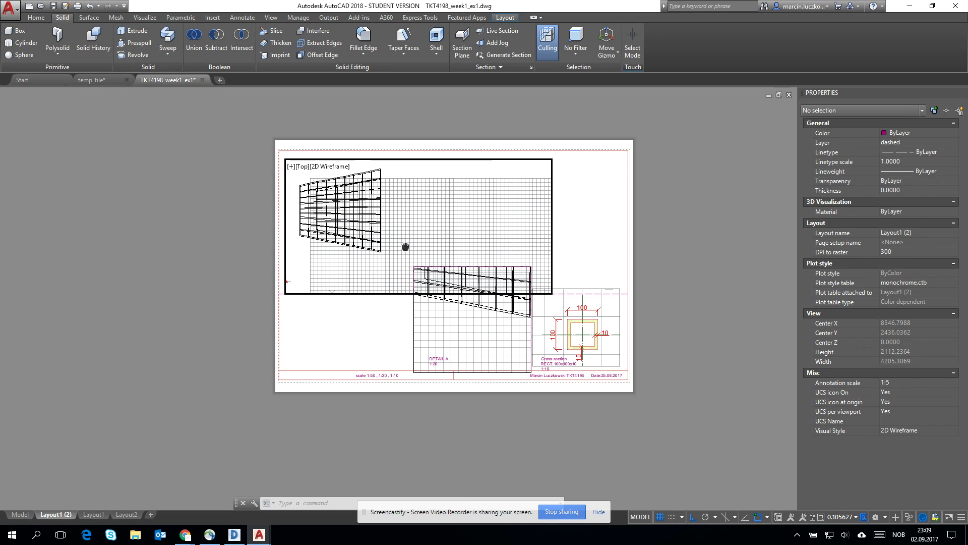
pyautogui.scroll(-3, 406, 247)
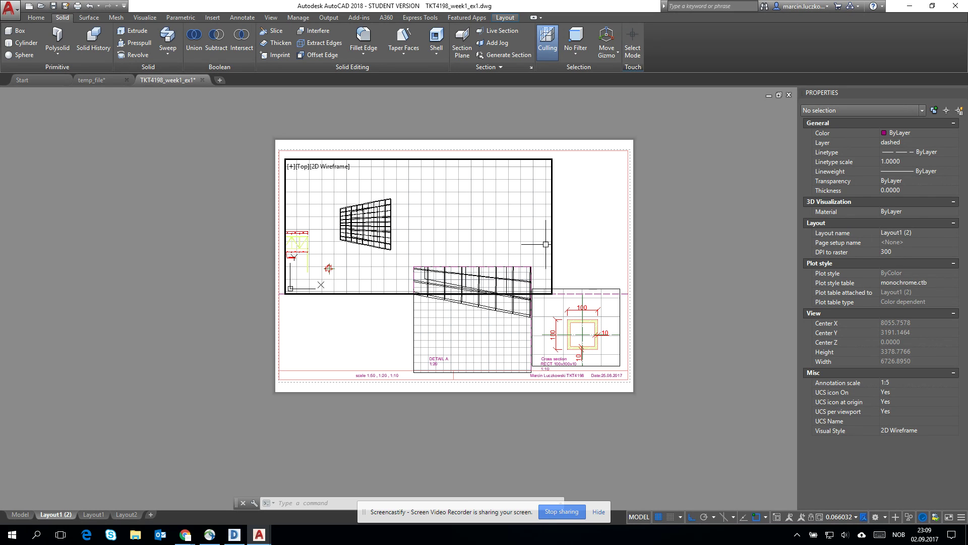
pyautogui.press('Escape')
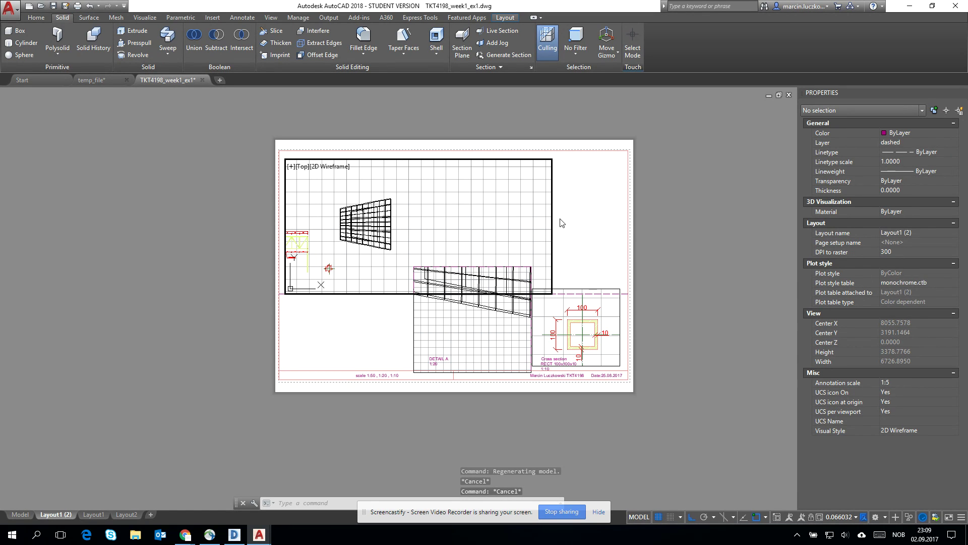
pyautogui.doubleClick(564, 228)
# Step: Set the large roof viewport's scale to 1:10
pyautogui.click(566, 216)
pyautogui.click(547, 212)
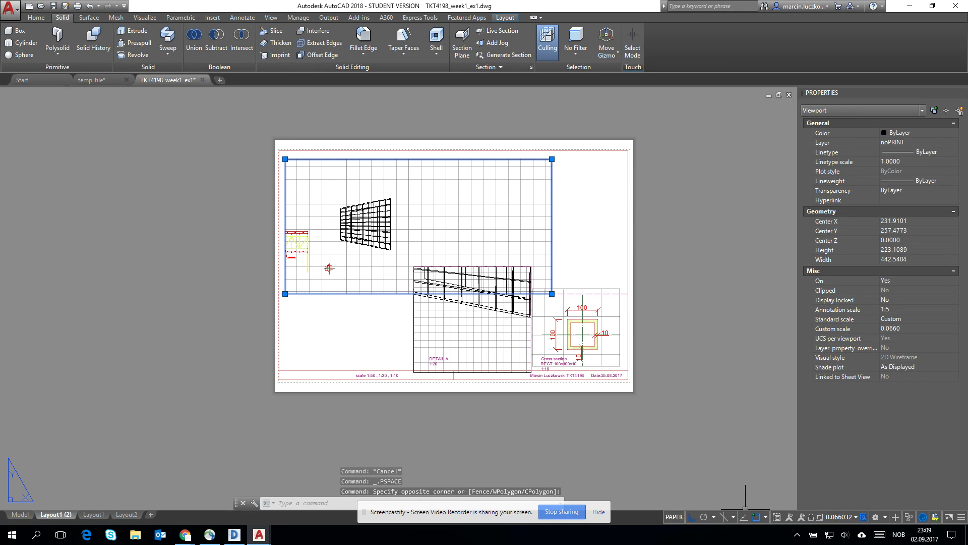
pyautogui.click(837, 517)
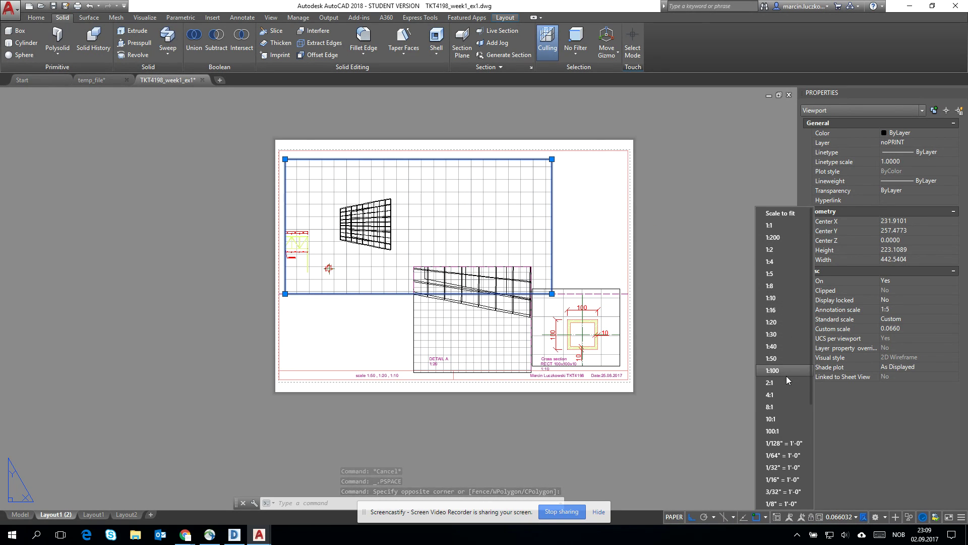
pyautogui.click(771, 298)
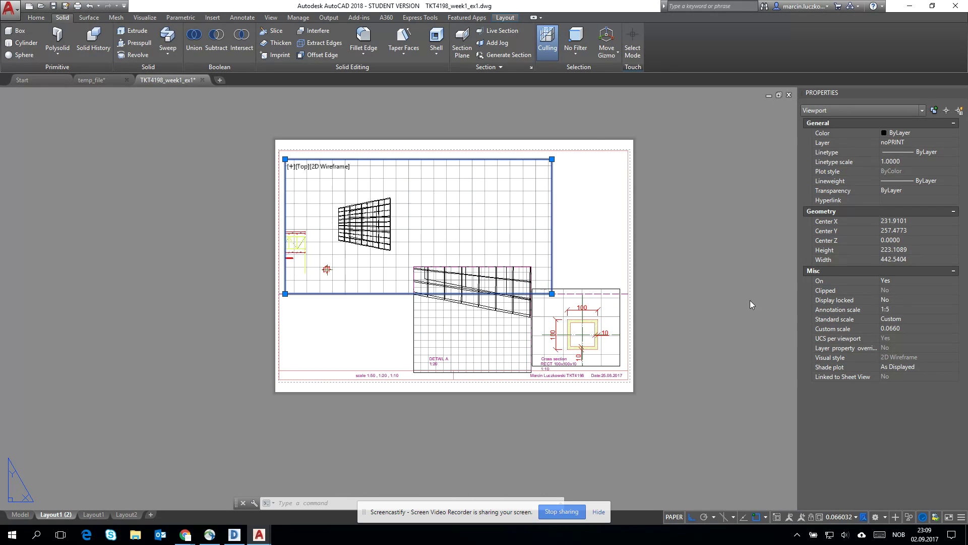
# Step: Stretch the 1:10 viewport's corners inward around the roof plan to about 182 wide by 143 high
pyautogui.click(553, 292)
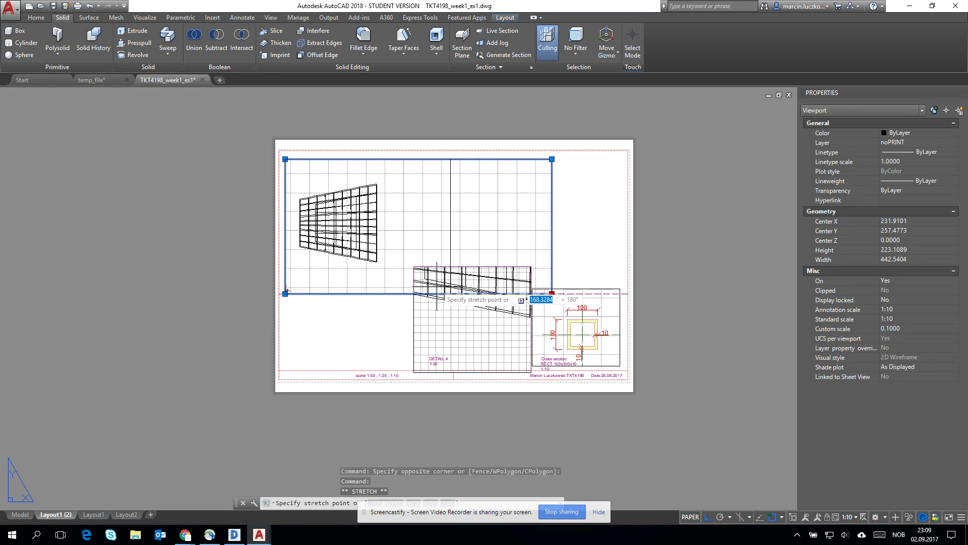
pyautogui.press('Escape')
pyautogui.click(407, 280)
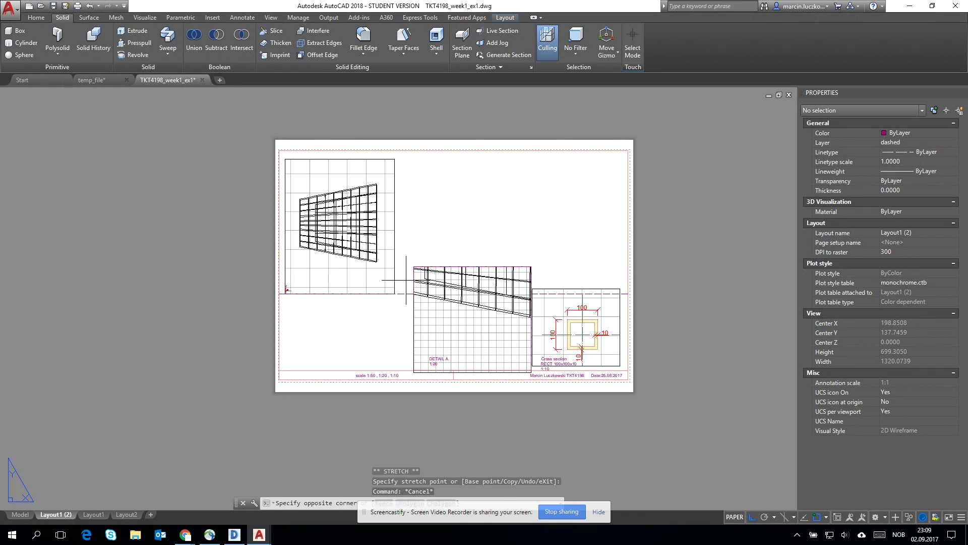
pyautogui.click(391, 282)
pyautogui.click(395, 293)
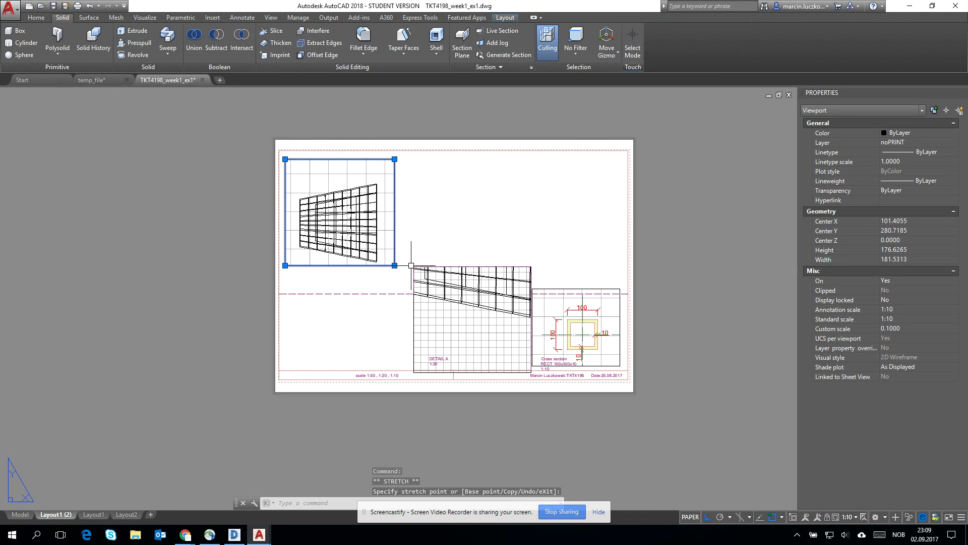
pyautogui.click(394, 159)
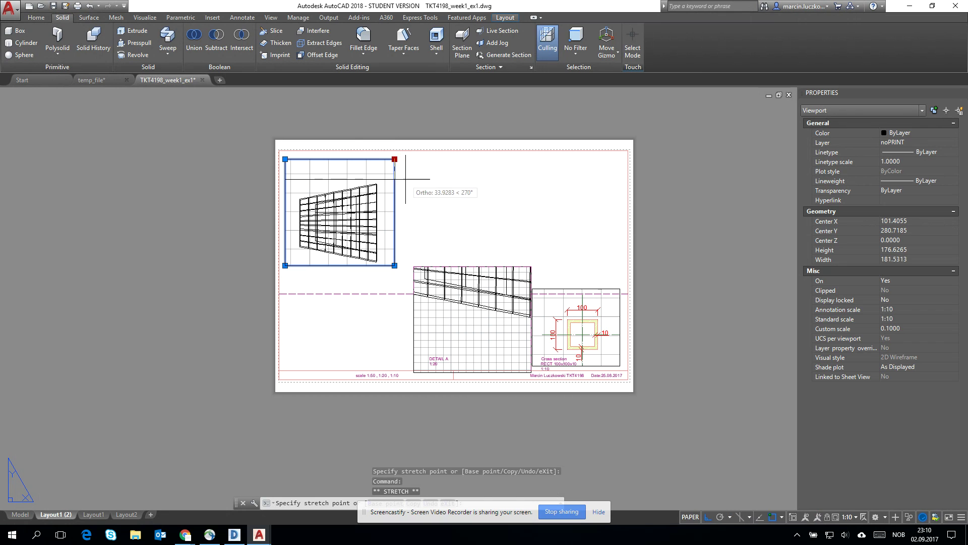
pyautogui.click(399, 180)
pyautogui.press('Escape')
# Step: Copy the roof plan viewport, placing the duplicate straight above the original so that they overlap
pyautogui.click(405, 185)
pyautogui.click(390, 185)
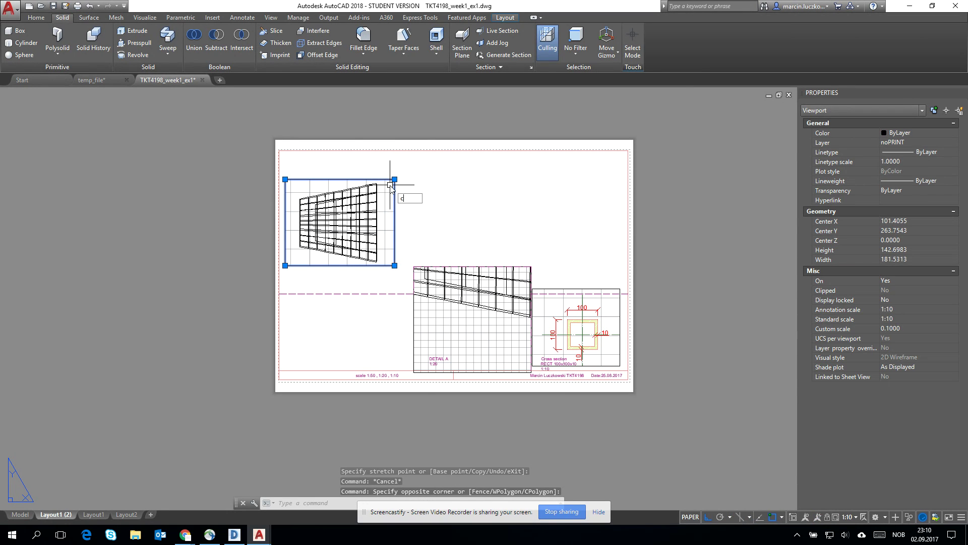
pyautogui.press('Return')
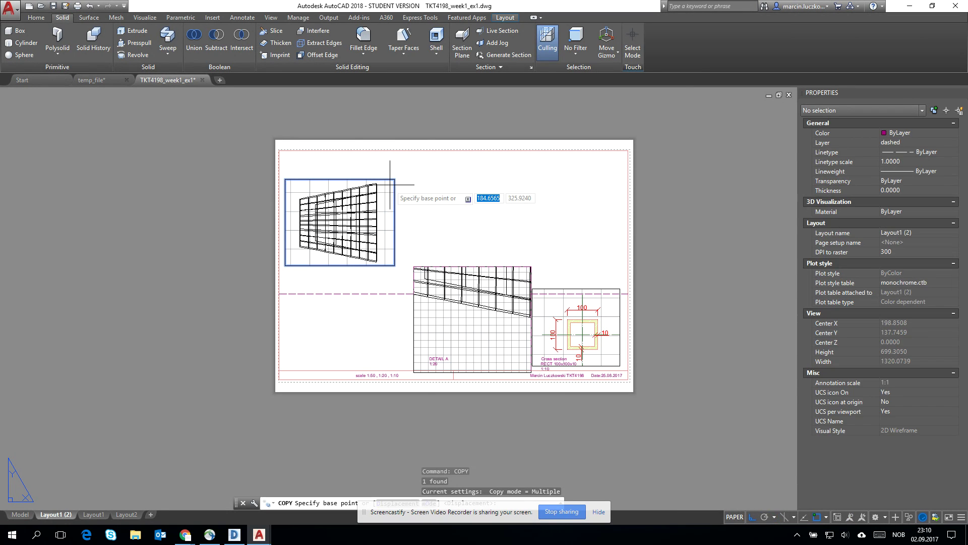
pyautogui.click(394, 180)
pyautogui.click(392, 157)
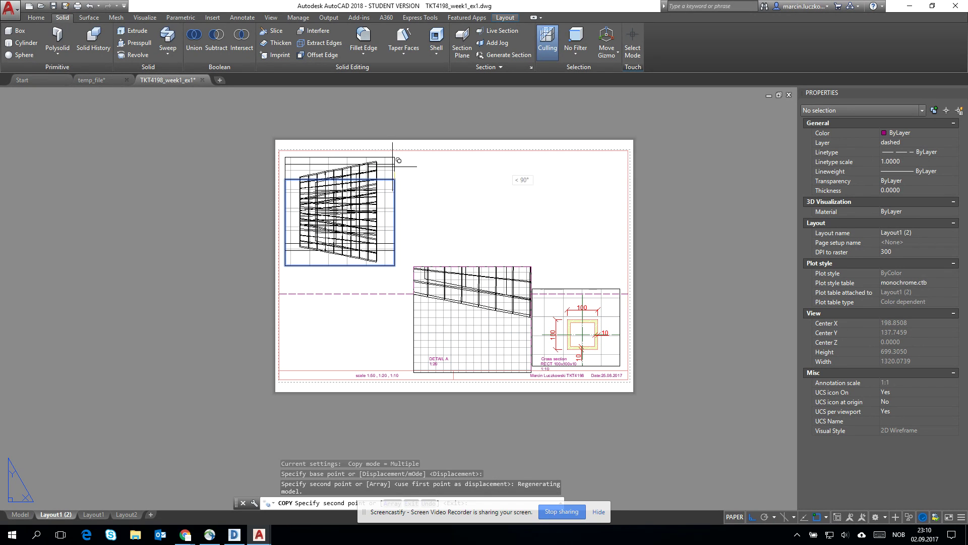
pyautogui.press('Escape')
pyautogui.click(395, 198)
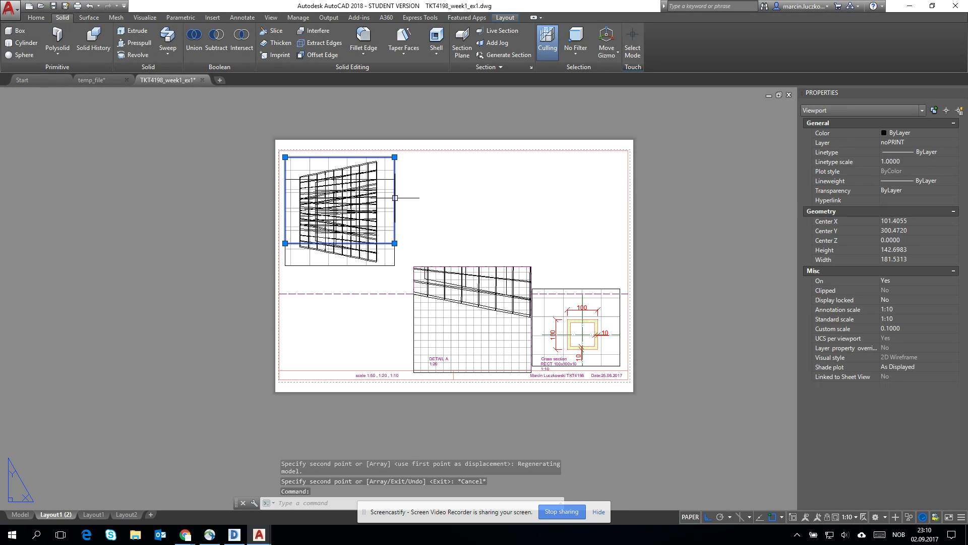
pyautogui.press('Return')
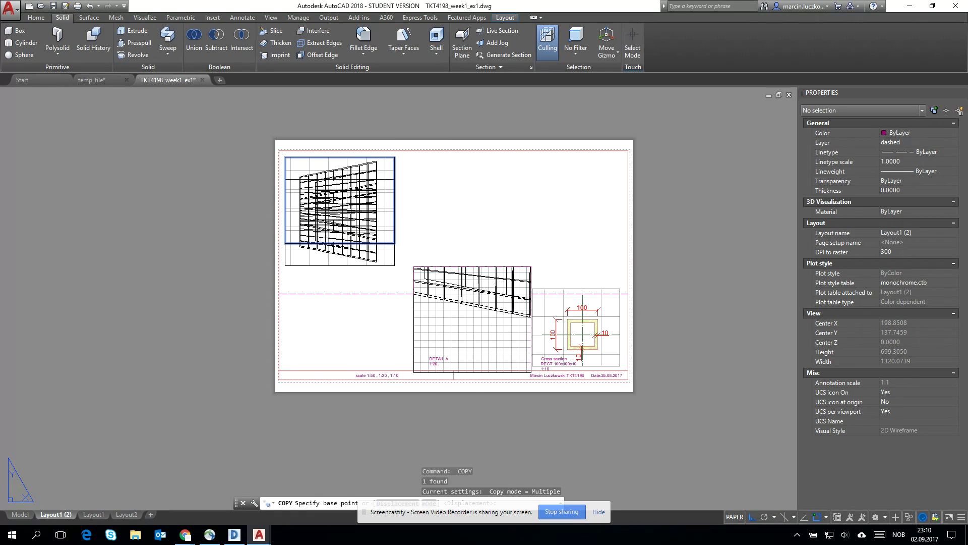
pyautogui.press('Escape')
# Step: Move the copied viewport by its upper-left corner to the original's upper-right corner so they sit side by side
pyautogui.click(408, 164)
pyautogui.click(380, 164)
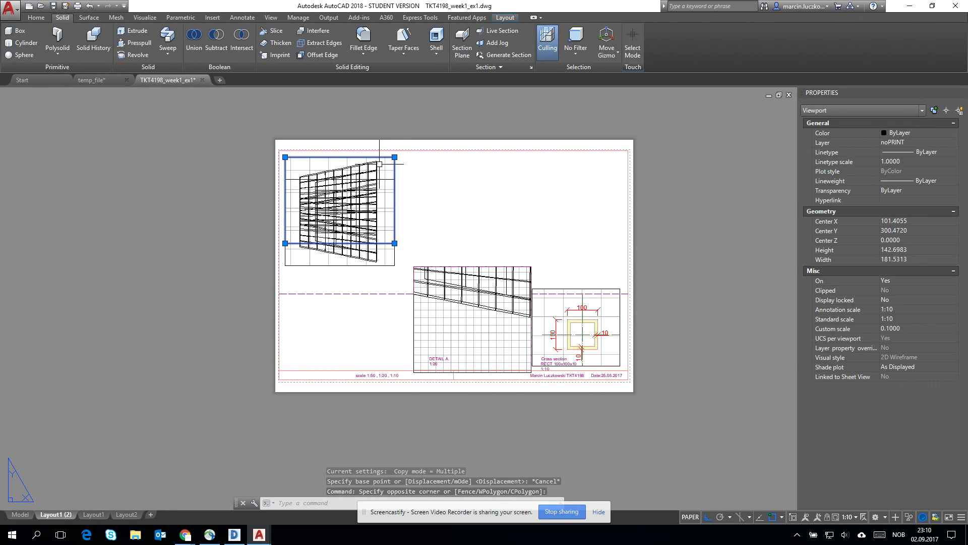
pyautogui.press('Return')
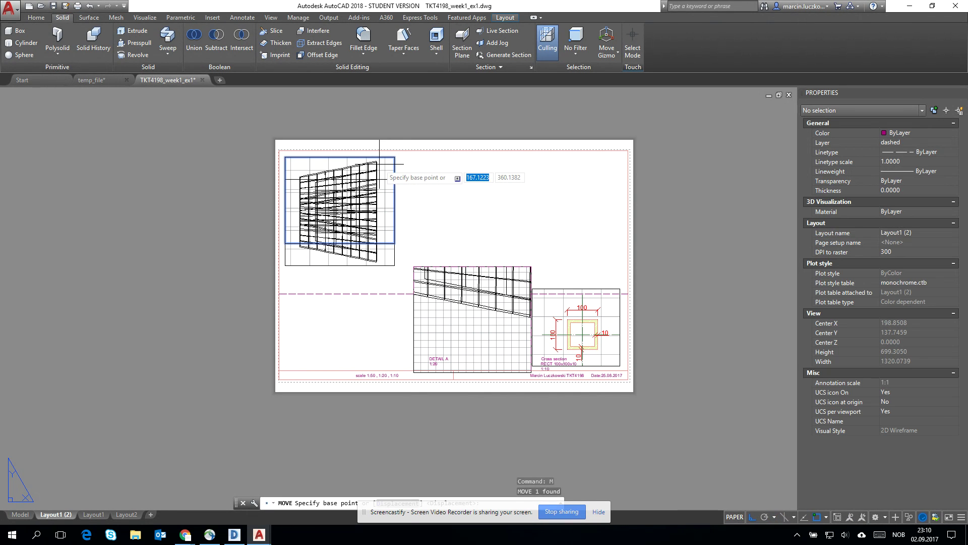
pyautogui.click(285, 157)
pyautogui.click(409, 187)
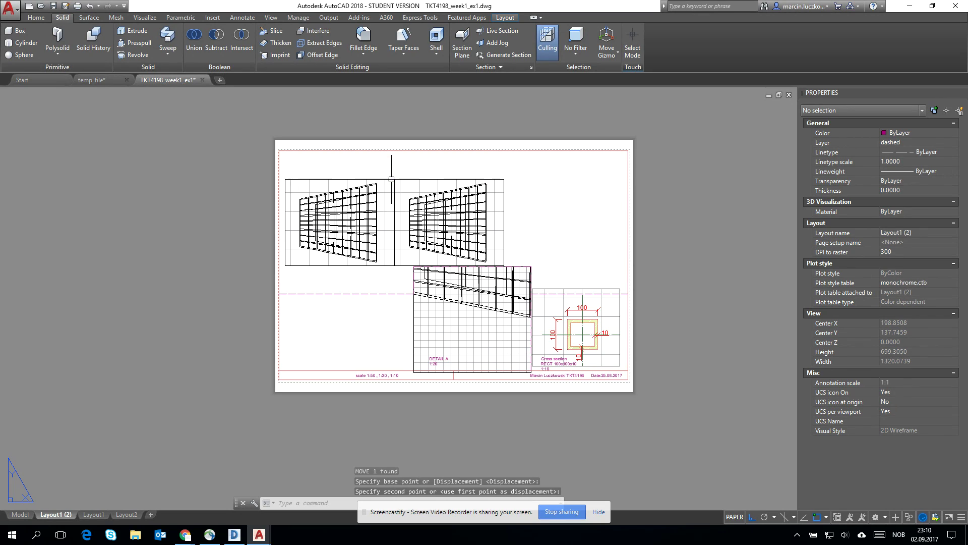
# Step: Switch the copied viewport to the Left view, frame the roof structure in it and return to paper space
pyautogui.doubleClick(495, 217)
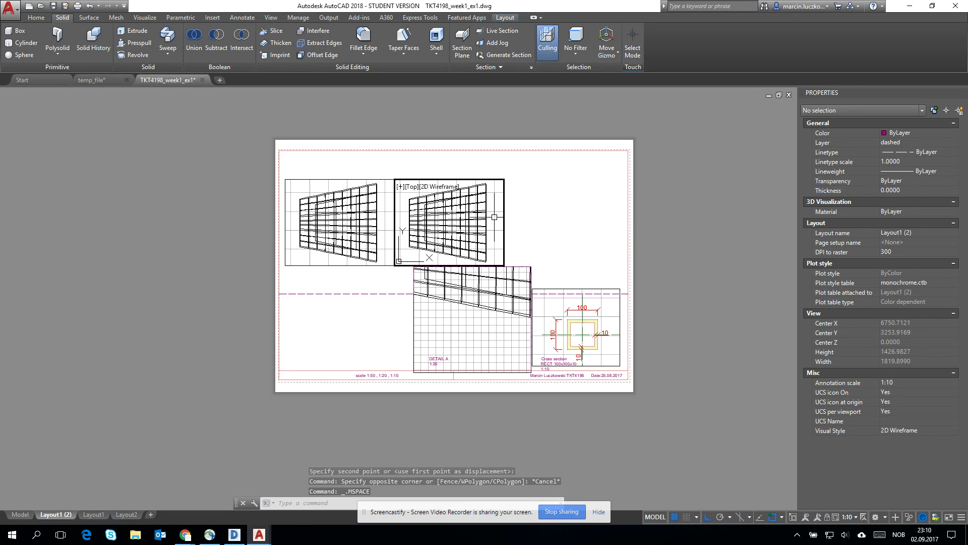
pyautogui.scroll(5, 494, 212)
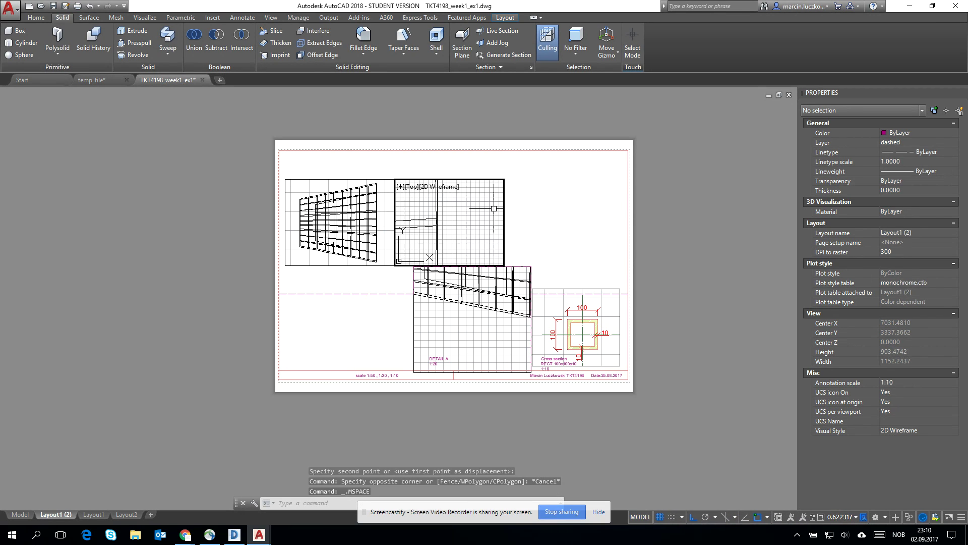
pyautogui.click(412, 190)
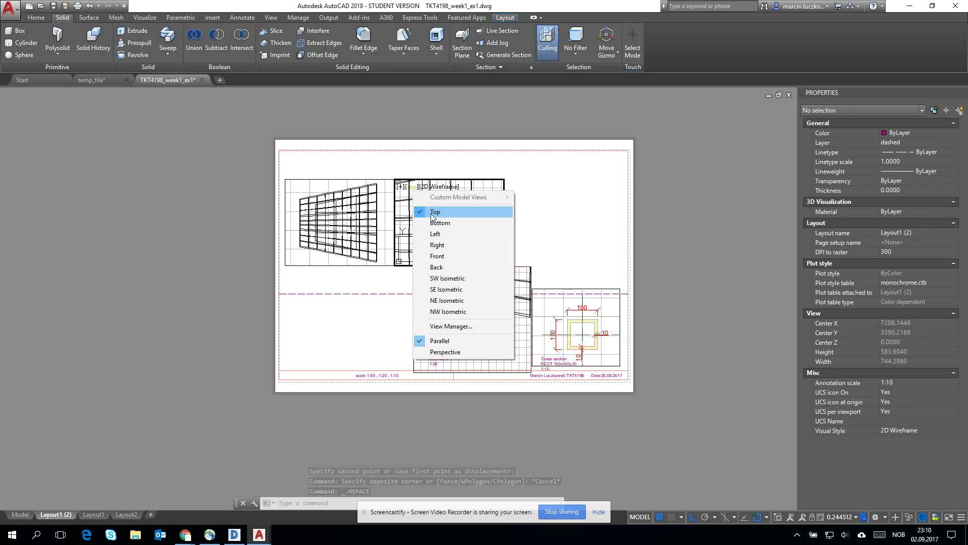
pyautogui.click(437, 234)
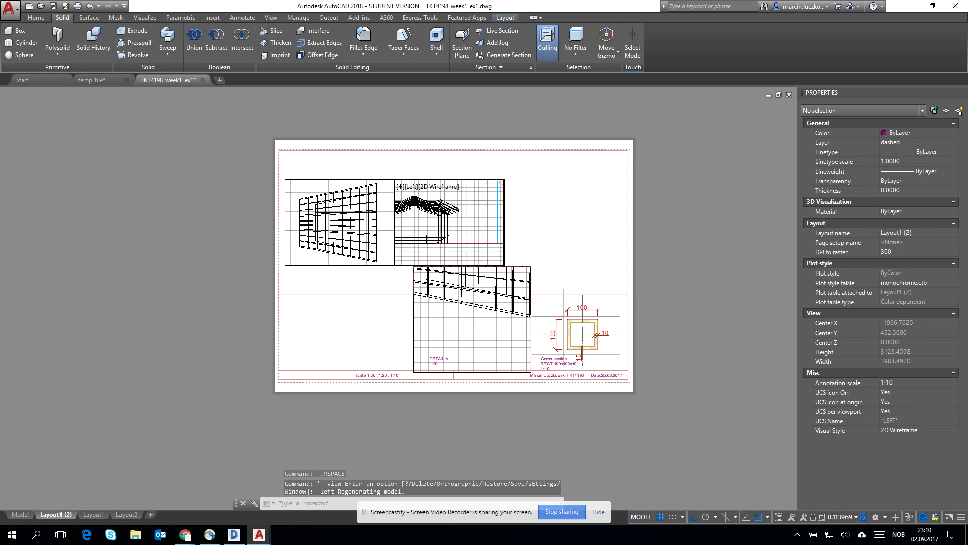
pyautogui.scroll(-8, 430, 219)
pyautogui.doubleClick(541, 222)
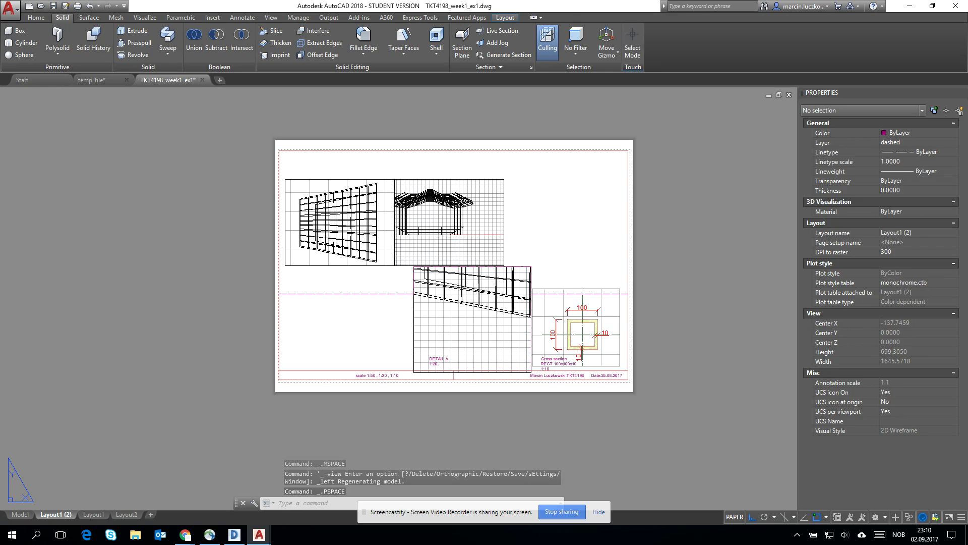
# Step: Set the Left-view viewport's scale to 1:100
pyautogui.click(502, 229)
pyautogui.click(840, 518)
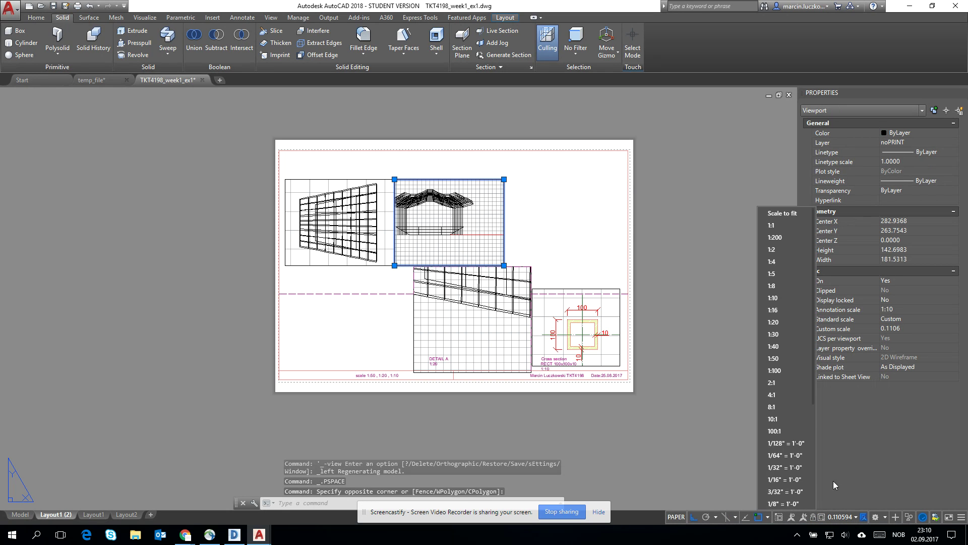
pyautogui.click(787, 374)
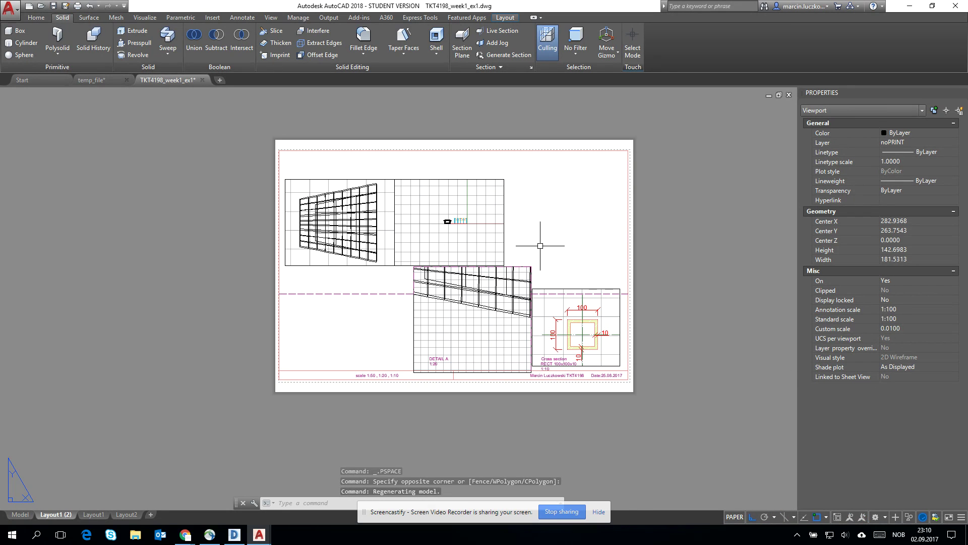
pyautogui.click(516, 227)
pyautogui.click(479, 219)
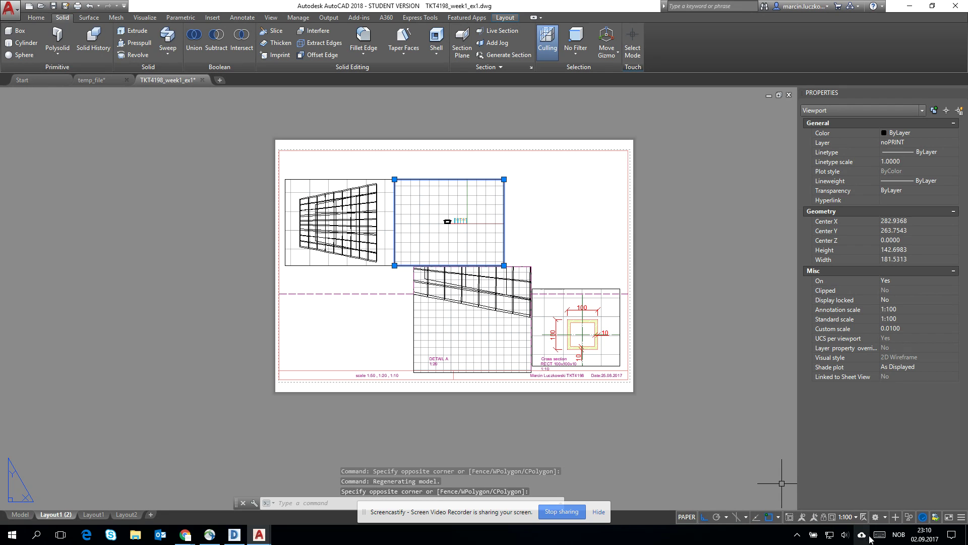
pyautogui.click(847, 518)
pyautogui.press('Escape')
pyautogui.press('Escape')
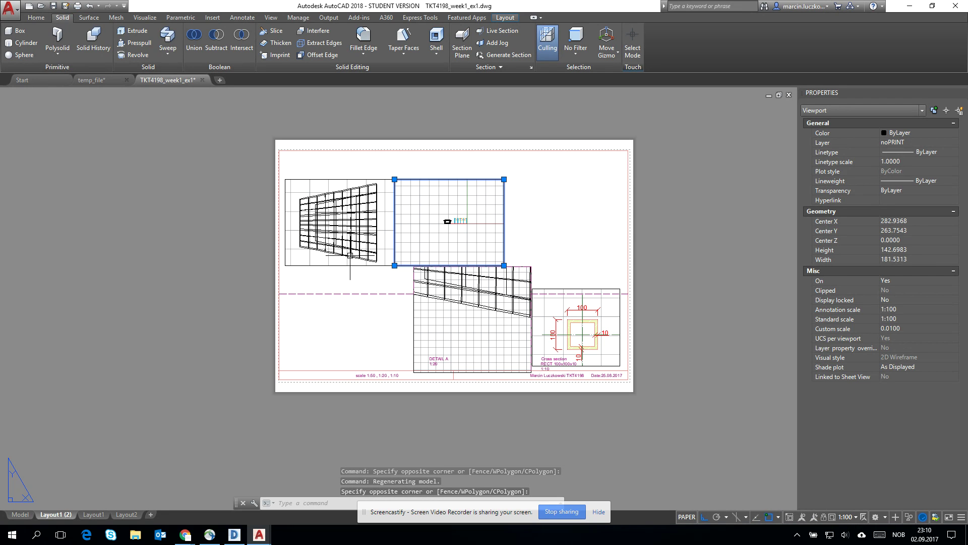
pyautogui.click(369, 278)
pyautogui.click(351, 241)
pyautogui.press('Escape')
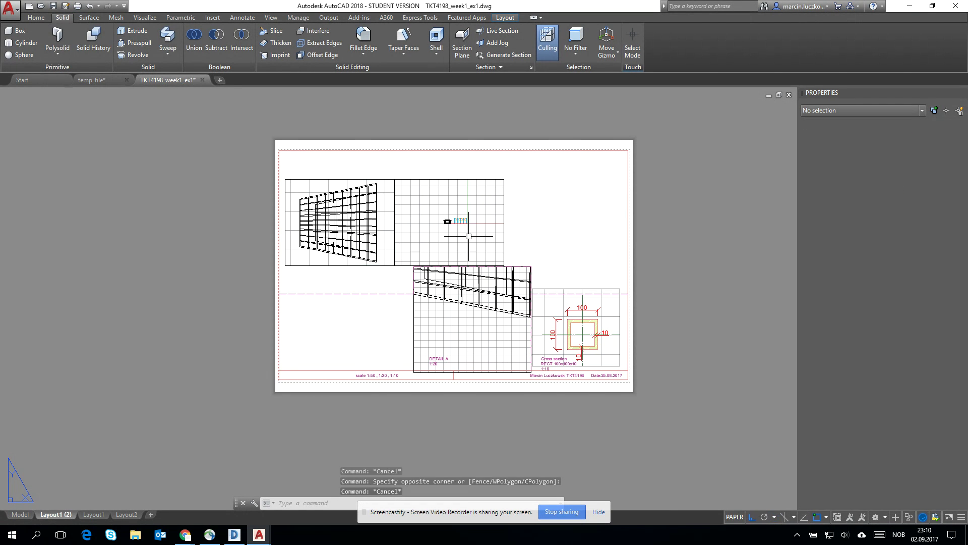
# Step: Set the Left-view viewport's scale to 1:10, centre the roof structure in it and return to paper space
pyautogui.click(515, 230)
pyautogui.click(482, 209)
pyautogui.click(847, 517)
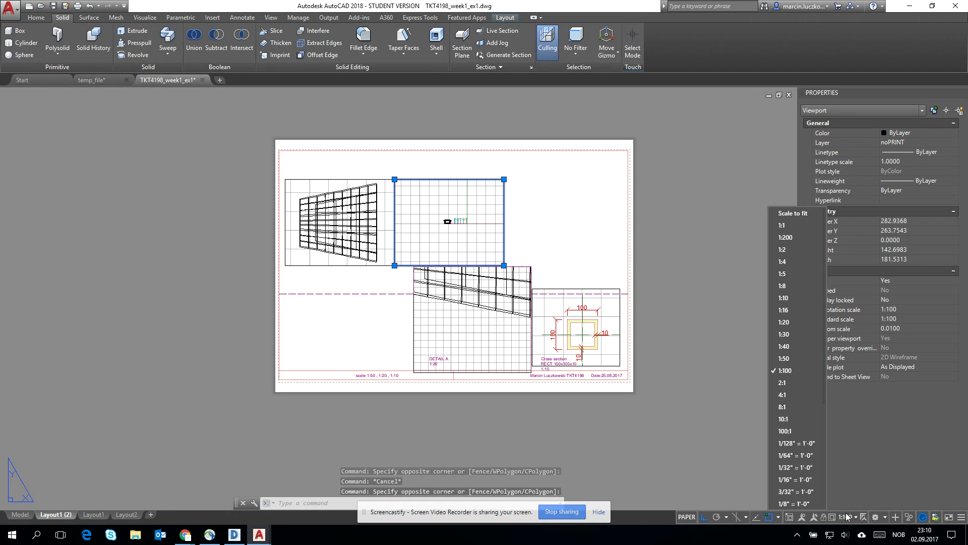
pyautogui.click(785, 298)
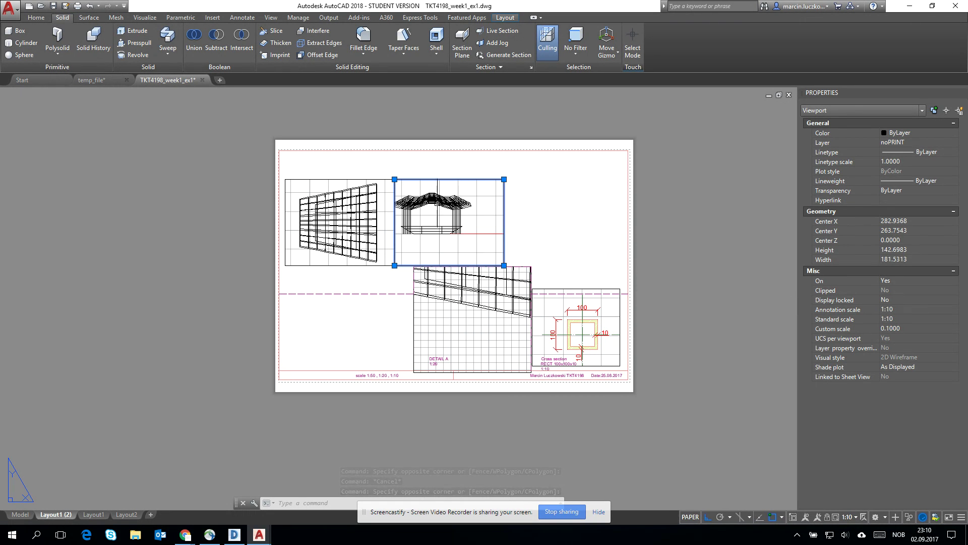
pyautogui.doubleClick(449, 213)
pyautogui.moveTo(448, 213); pyautogui.dragTo(475, 225, button='middle')
pyautogui.doubleClick(555, 225)
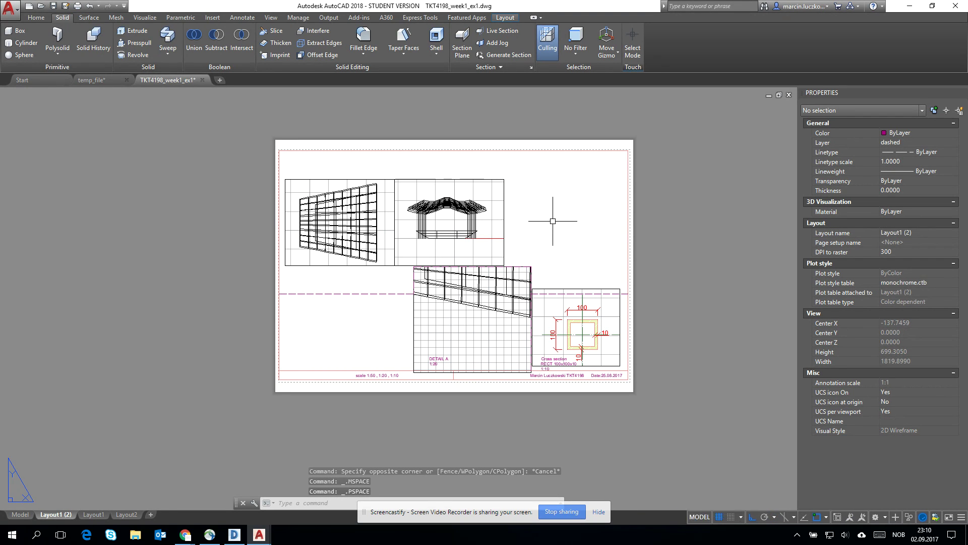
# Step: Copy the Left-view viewport from its upper-left corner to its upper-right corner, forming a third viewport in the row
pyautogui.click(573, 225)
pyautogui.click(493, 206)
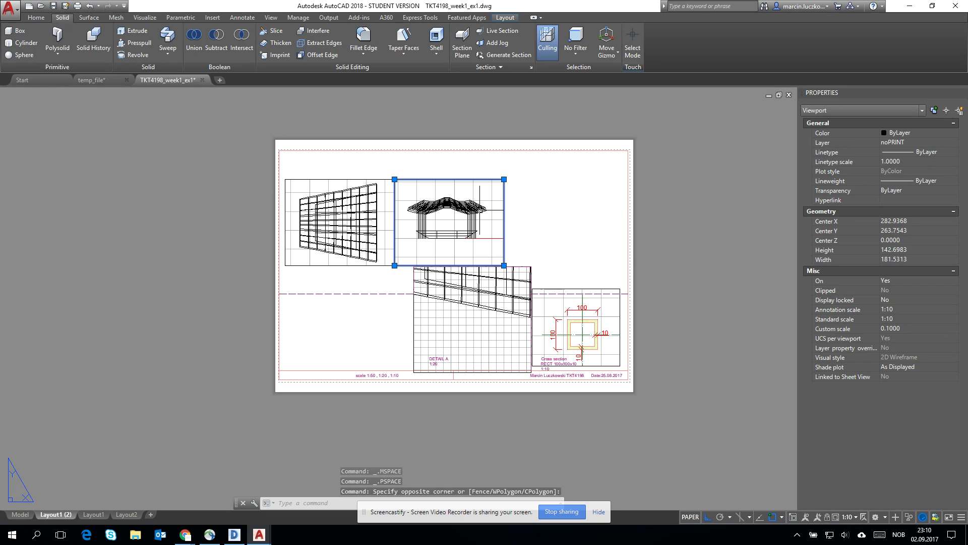
pyautogui.press('Return')
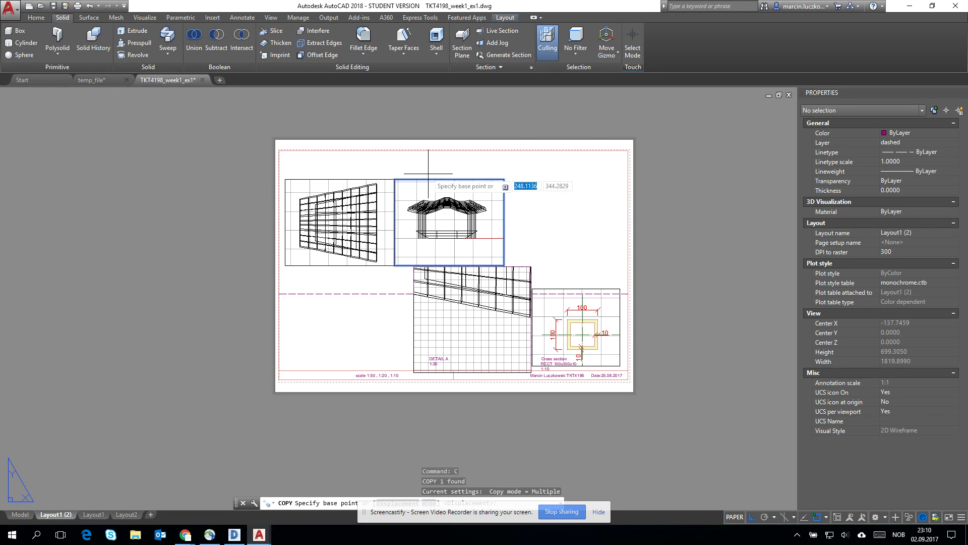
pyautogui.click(394, 179)
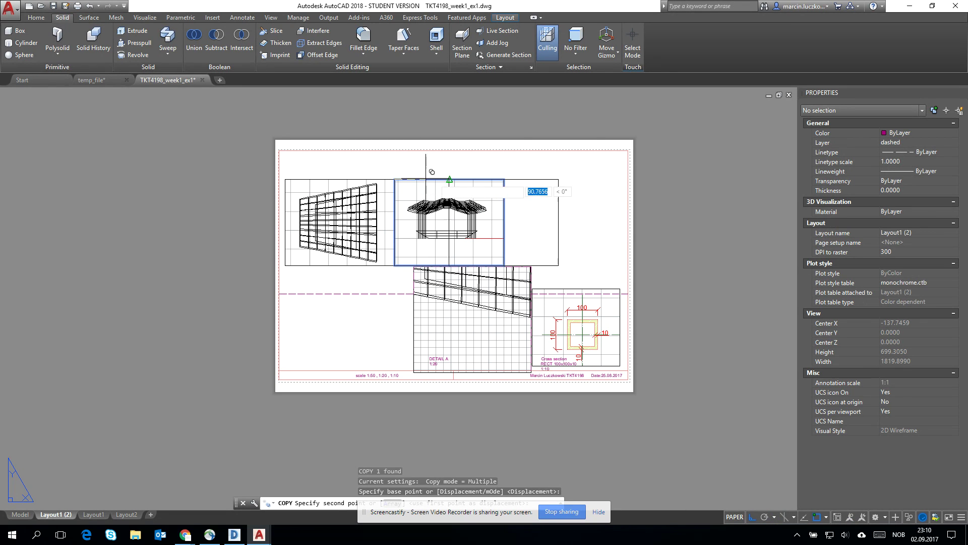
pyautogui.click(504, 179)
pyautogui.press('Escape')
# Step: Give the third viewport the Conceptual visual style and SW Isometric view, frame the roof structure in it and return to paper space
pyautogui.doubleClick(574, 195)
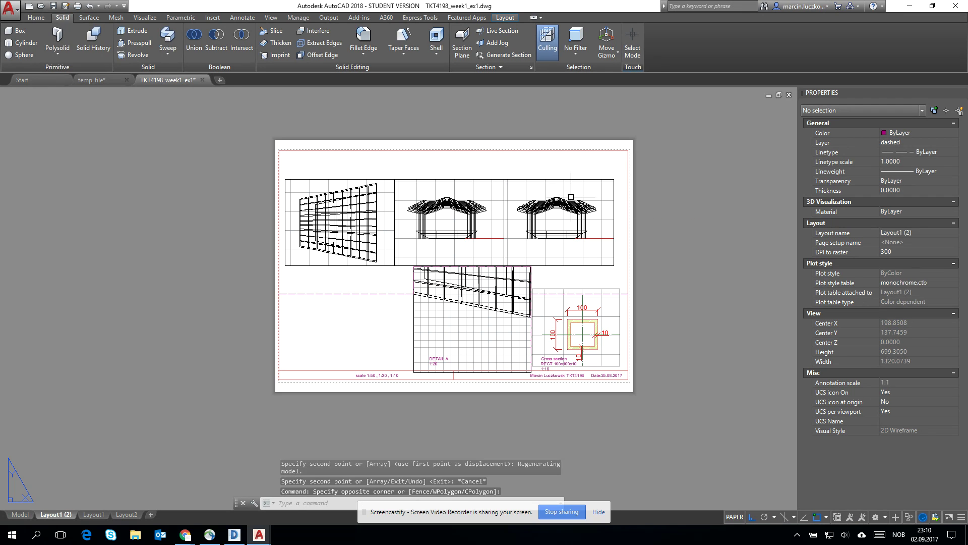
pyautogui.click(535, 187)
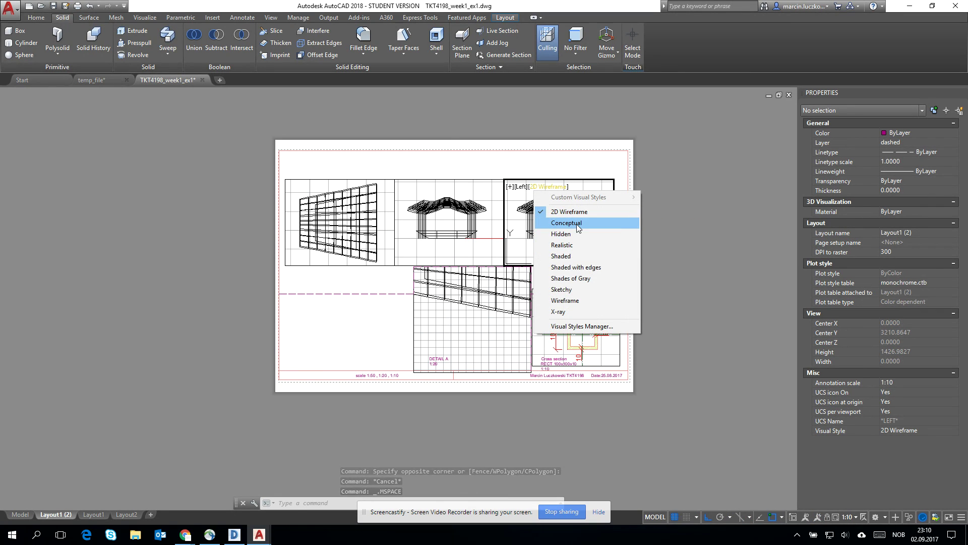
pyautogui.click(576, 224)
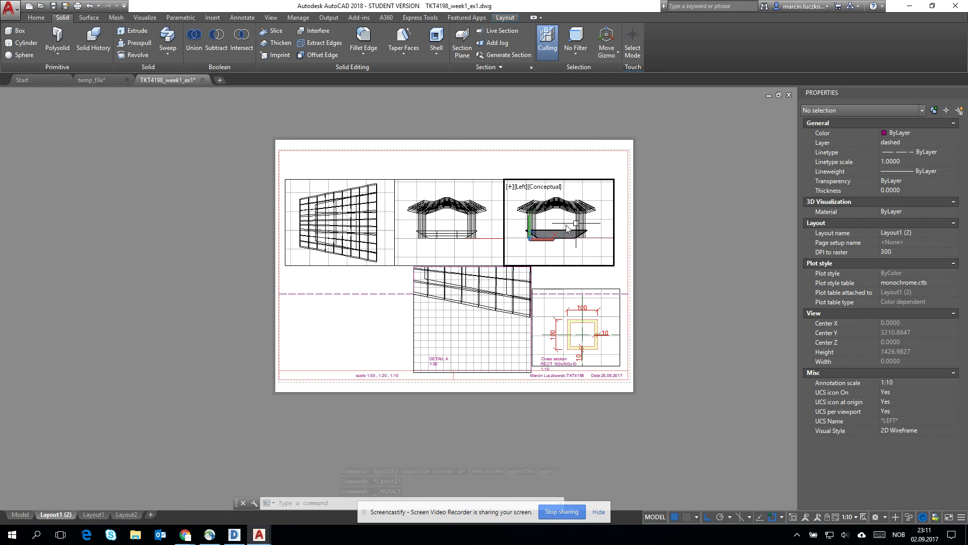
pyautogui.click(522, 187)
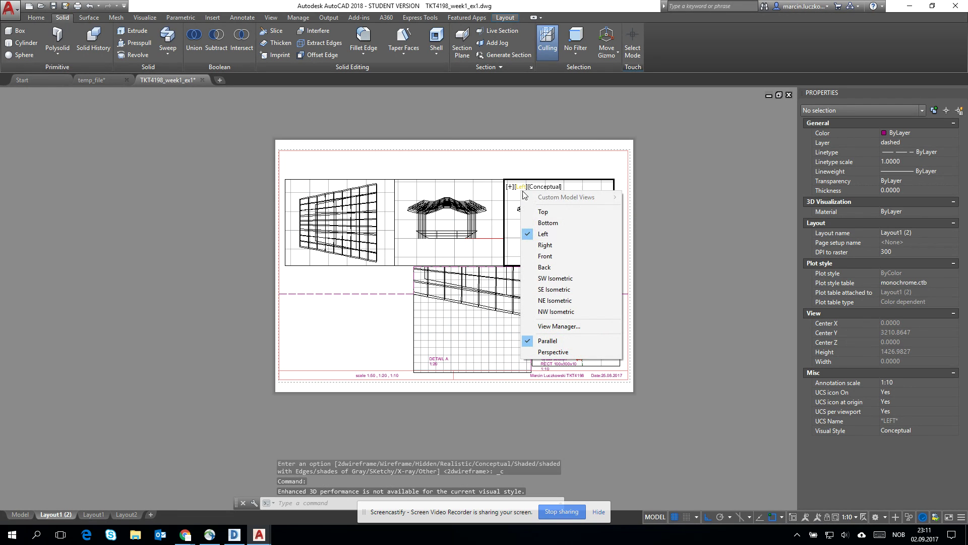
pyautogui.click(540, 281)
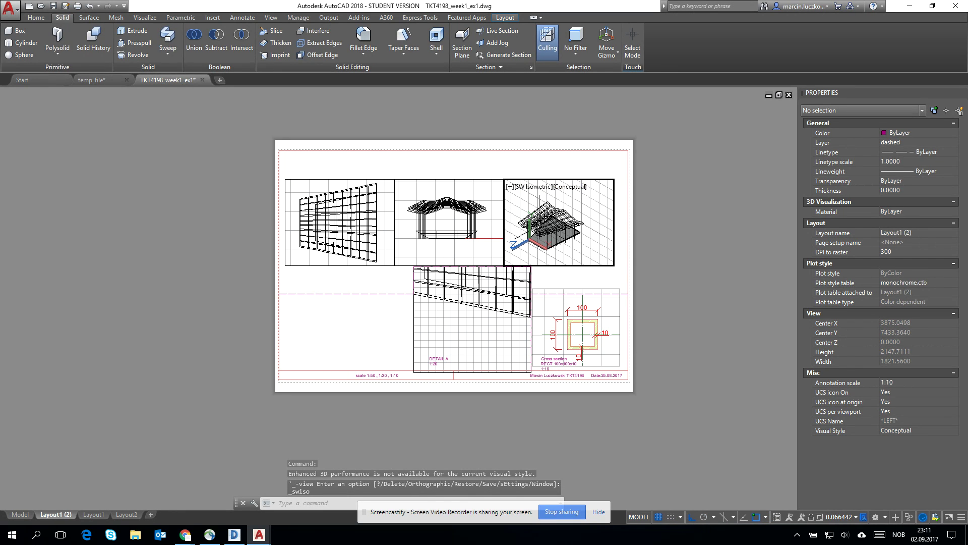
pyautogui.scroll(4, 565, 224)
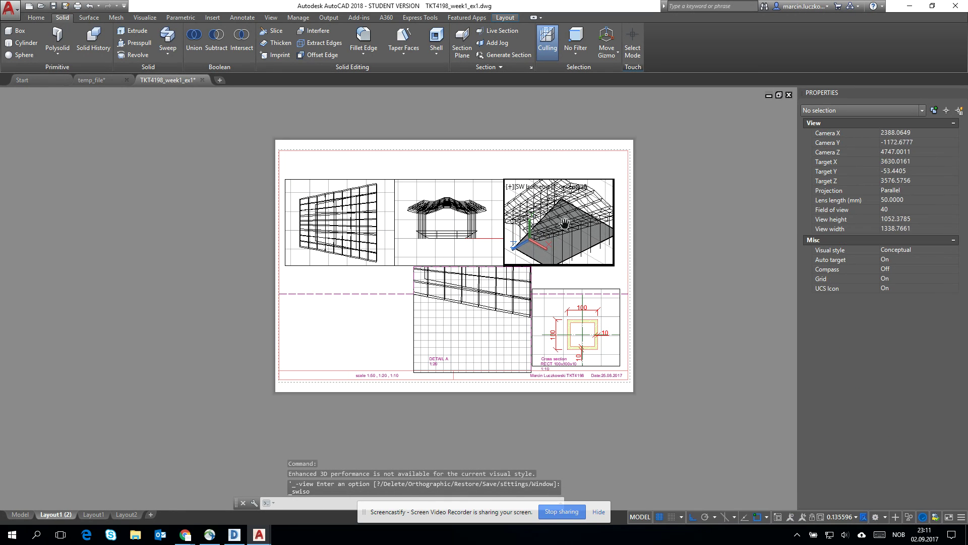
pyautogui.scroll(-4, 565, 224)
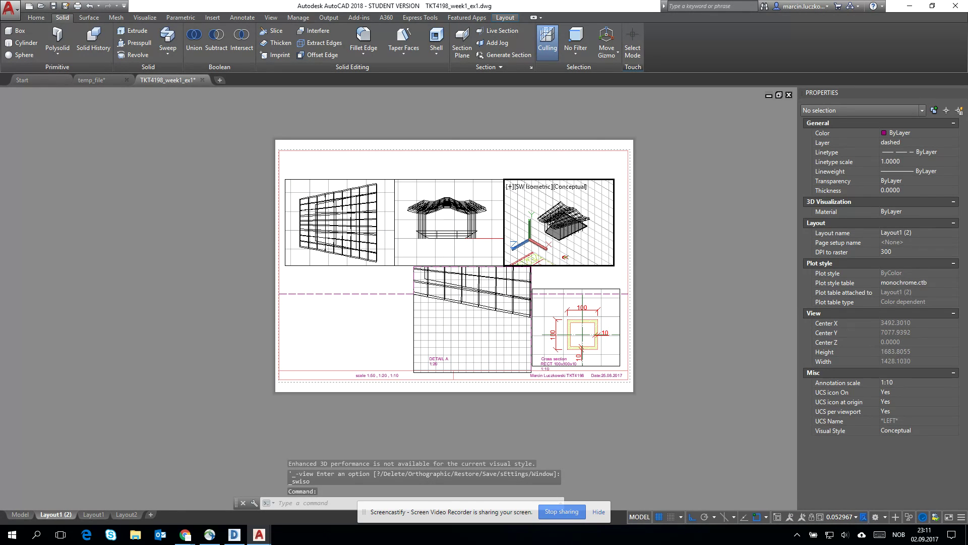
pyautogui.doubleClick(623, 235)
# Step: Delete the Detail A and cross-section viewports below the row, together with the dashed lines beside and across them
pyautogui.click(552, 282)
pyautogui.click(511, 274)
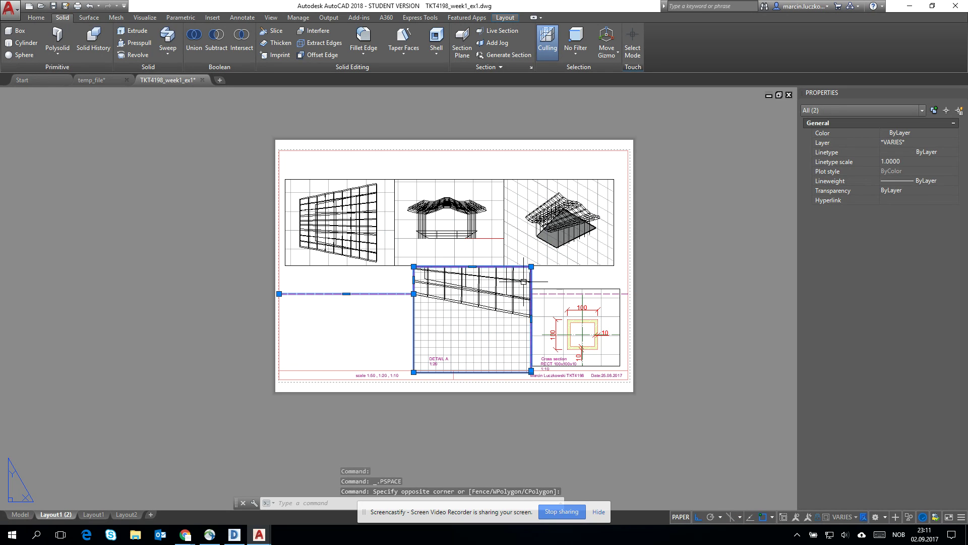
pyautogui.press('Delete')
pyautogui.click(589, 280)
pyautogui.click(562, 300)
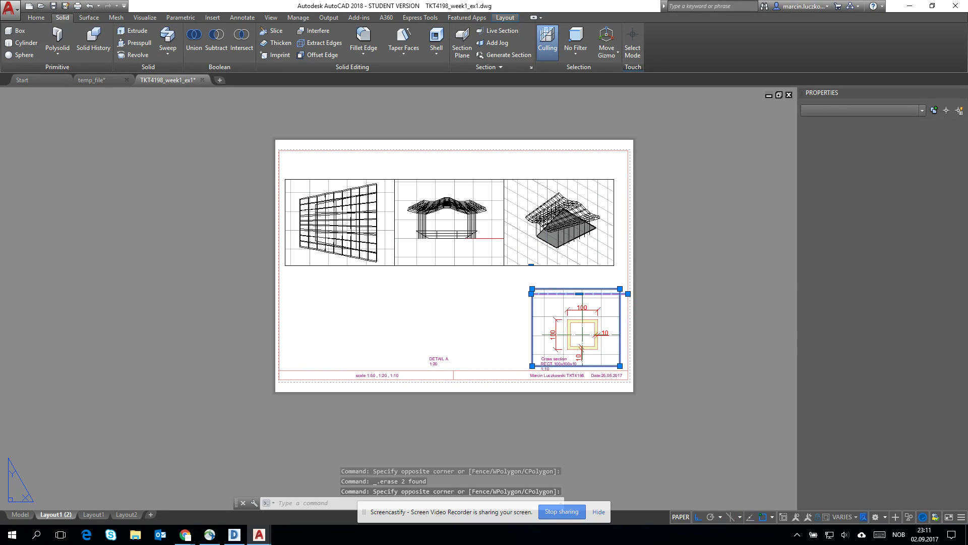
pyautogui.press('Delete')
# Step: Delete the "Cross section RECT 100x100x10 1:10" and "DETAIL A 1:20" text labels above the title strip
pyautogui.scroll(6, 556, 366)
pyautogui.click(548, 350)
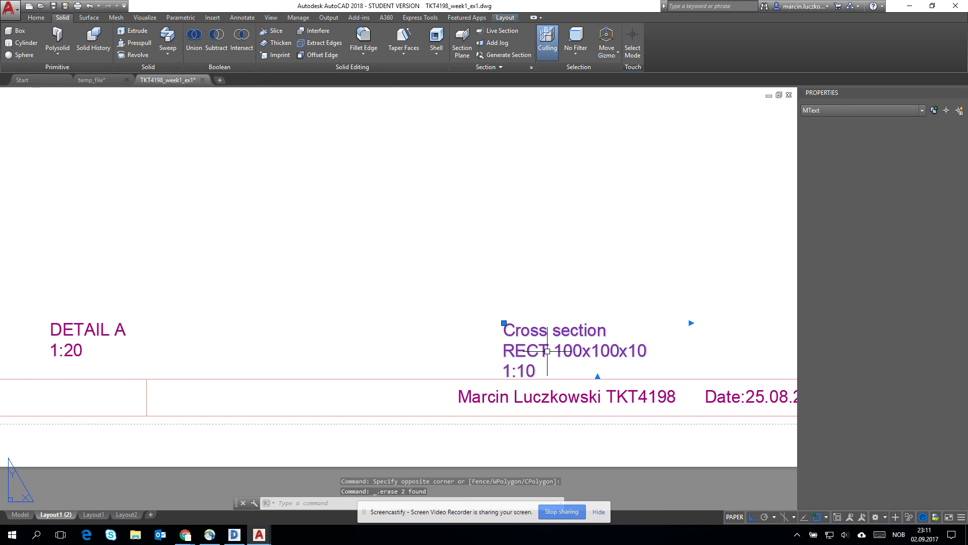
pyautogui.press('Delete')
pyautogui.click(161, 321)
pyautogui.click(83, 320)
pyautogui.click(197, 346)
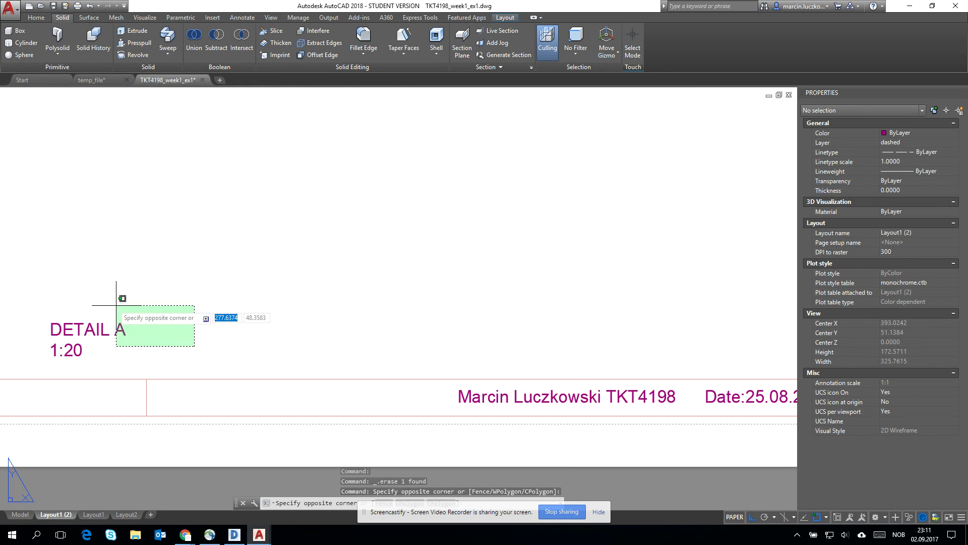
pyautogui.click(115, 305)
pyautogui.press('Delete')
pyautogui.scroll(-5, 314, 301)
pyautogui.scroll(6, 295, 268)
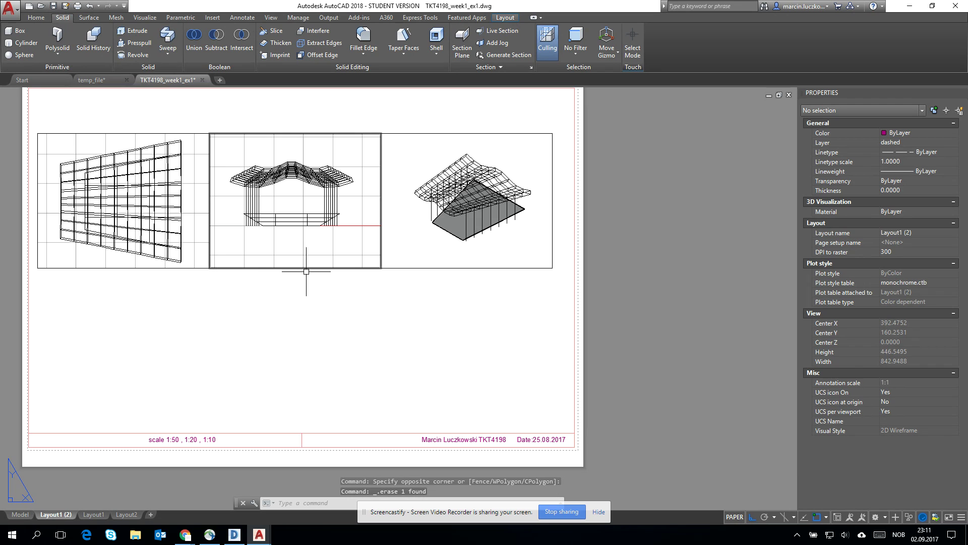
pyautogui.scroll(-6, 321, 275)
pyautogui.click(514, 336)
pyautogui.click(417, 238)
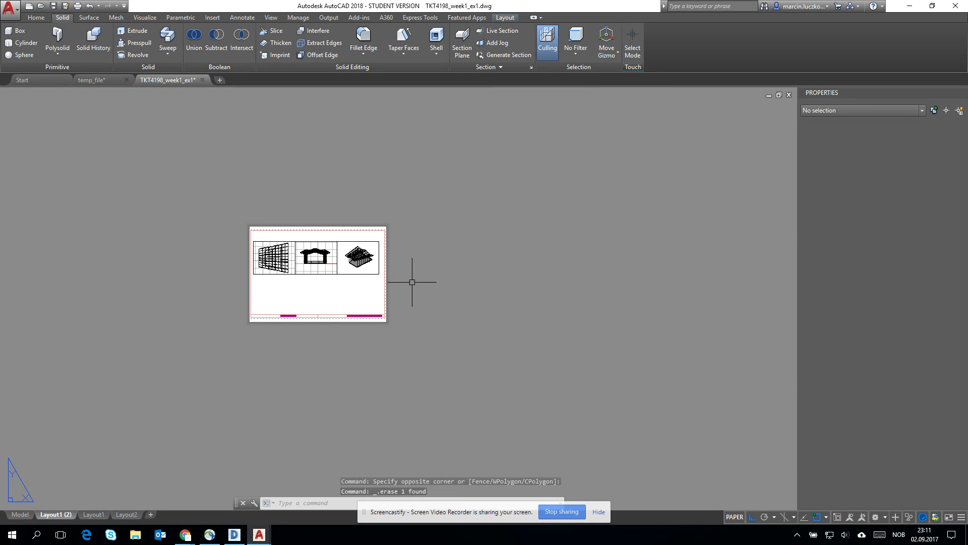
pyautogui.press('Delete')
pyautogui.scroll(6, 411, 277)
pyautogui.scroll(-5, 380, 324)
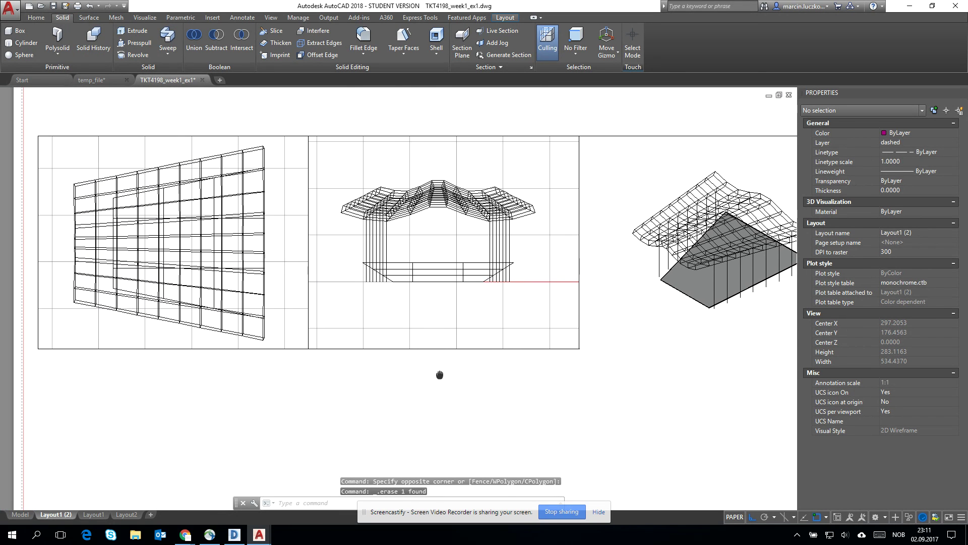
# Step: Move the row of three viewports straight up, closer to the upper edge of the sheet frame
pyautogui.scroll(2, 508, 349)
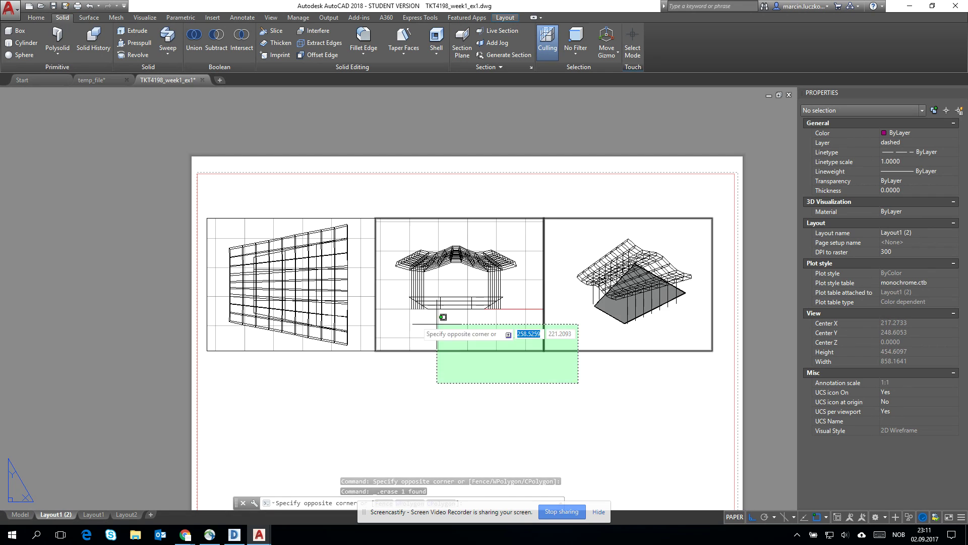
pyautogui.click(379, 350)
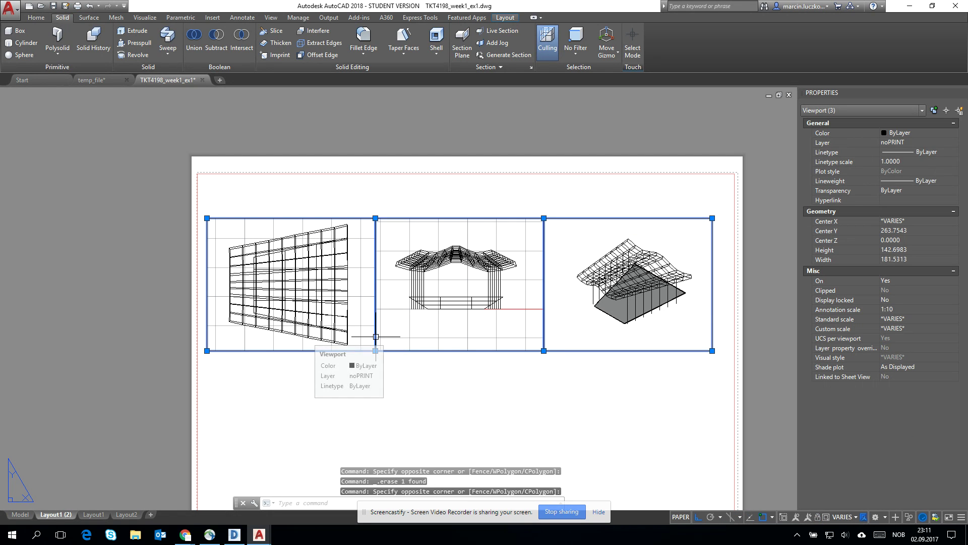
pyautogui.write('mo')
pyautogui.press('Return')
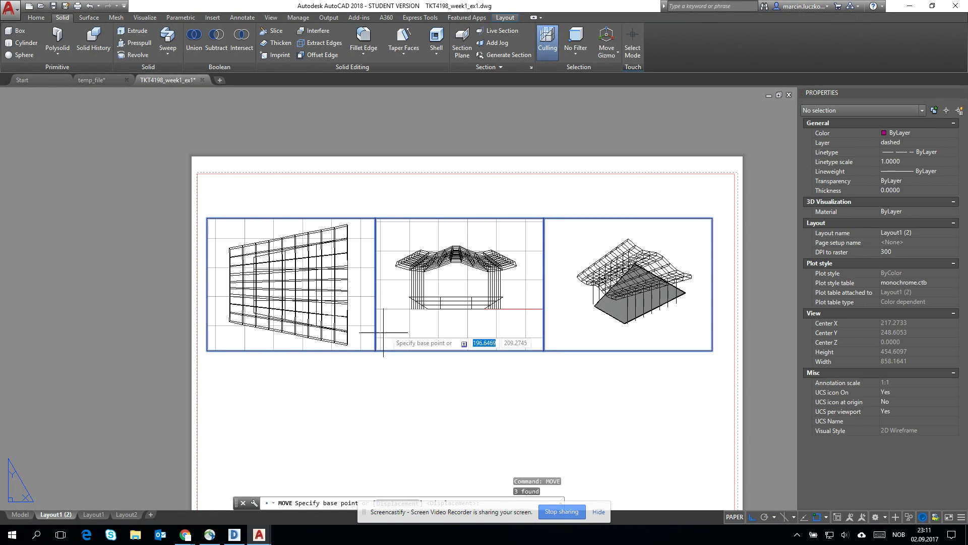
pyautogui.click(376, 218)
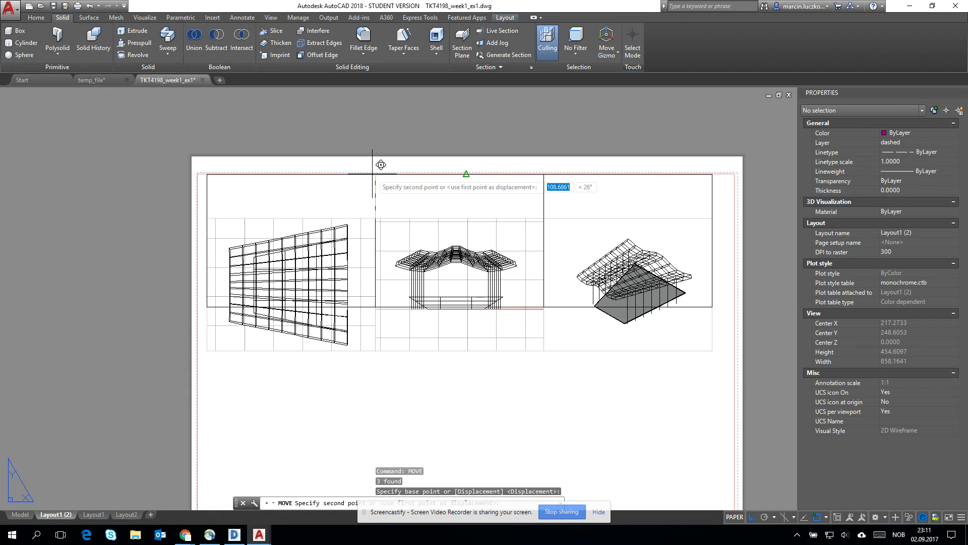
pyautogui.click(396, 173)
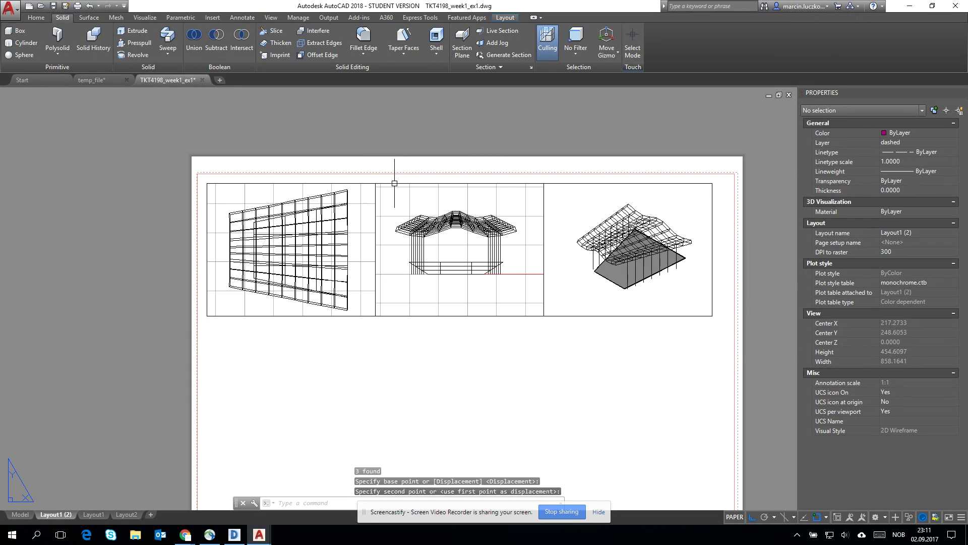
# Step: Copy all three viewports straight down by one viewport height to form a second row directly under the first
pyautogui.scroll(-3, 395, 173)
pyautogui.scroll(4, 438, 244)
pyautogui.click(512, 248)
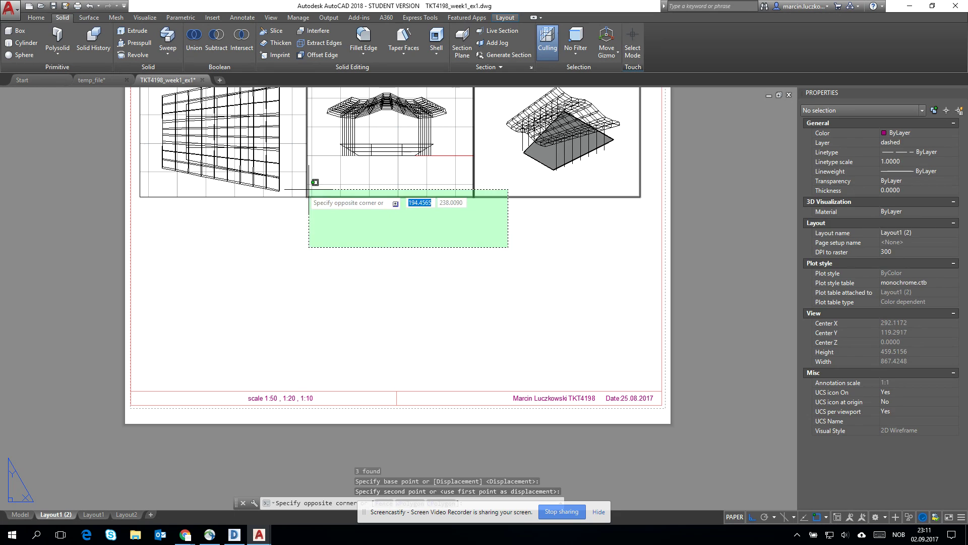
pyautogui.click(287, 187)
pyautogui.write('cop')
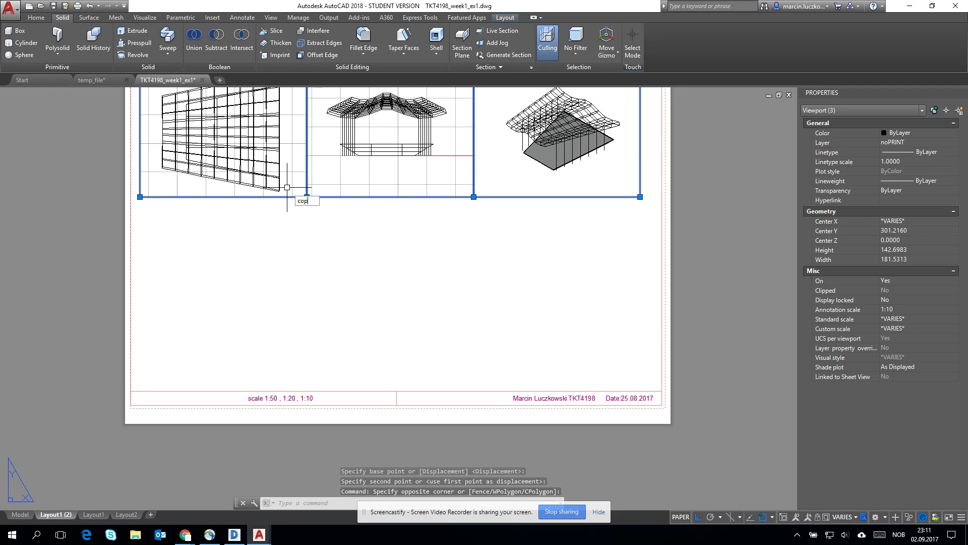
pyautogui.write('y')
pyautogui.press('Return')
pyautogui.scroll(-4, 283, 211)
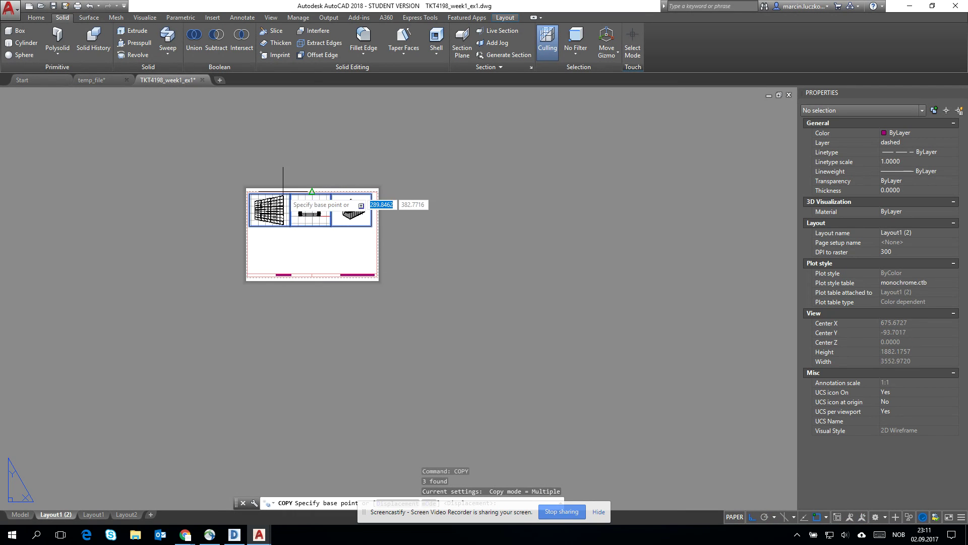
pyautogui.scroll(4, 282, 197)
pyautogui.click(293, 207)
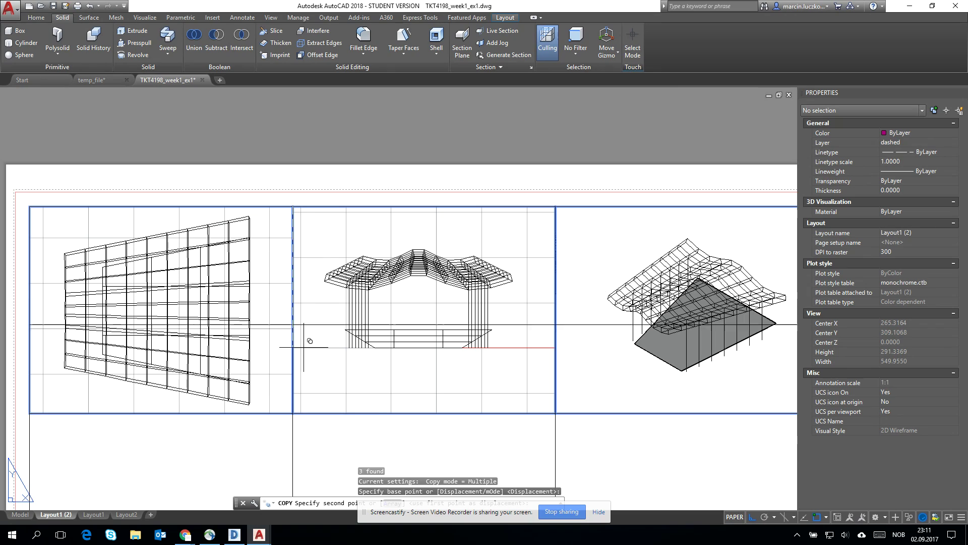
pyautogui.click(292, 412)
pyautogui.scroll(-4, 310, 323)
pyautogui.press('Escape')
pyautogui.scroll(4, 334, 428)
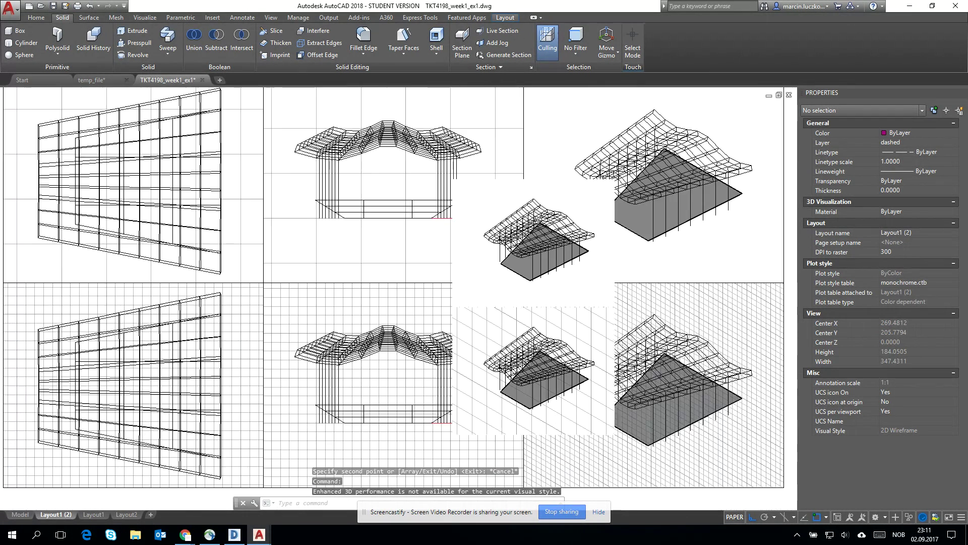
# Step: Switch from the layout to model space and set the model view to Front
pyautogui.scroll(-2, 340, 347)
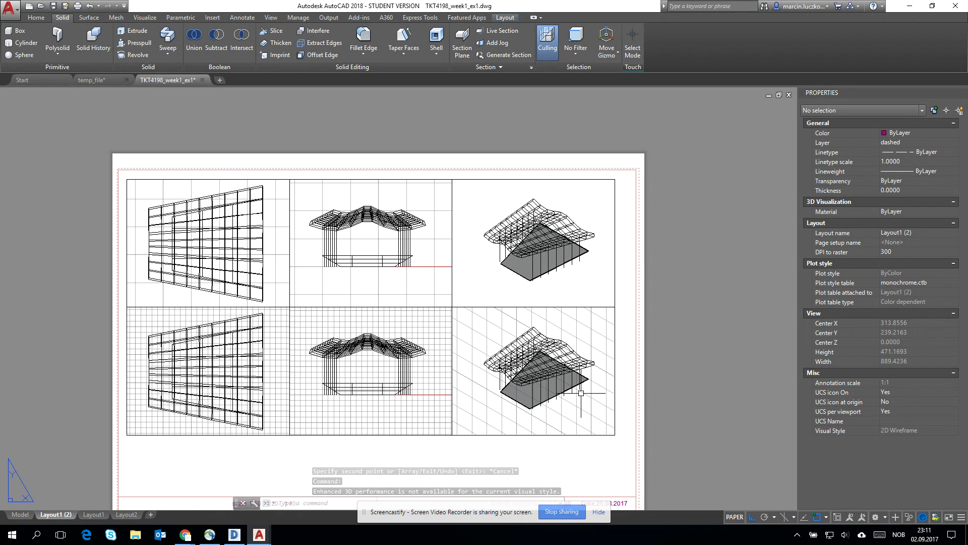
pyautogui.scroll(-2, 446, 337)
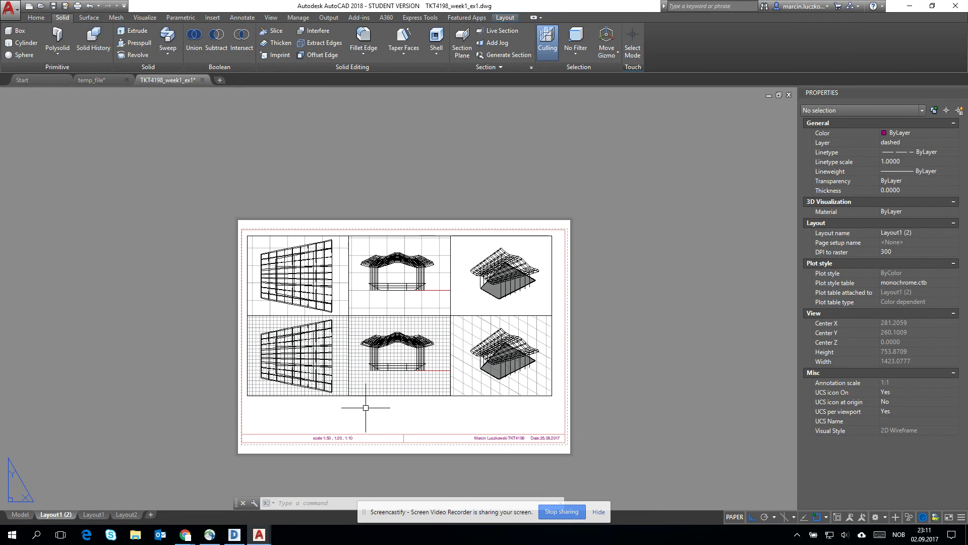
pyautogui.scroll(2, 366, 408)
pyautogui.click(20, 514)
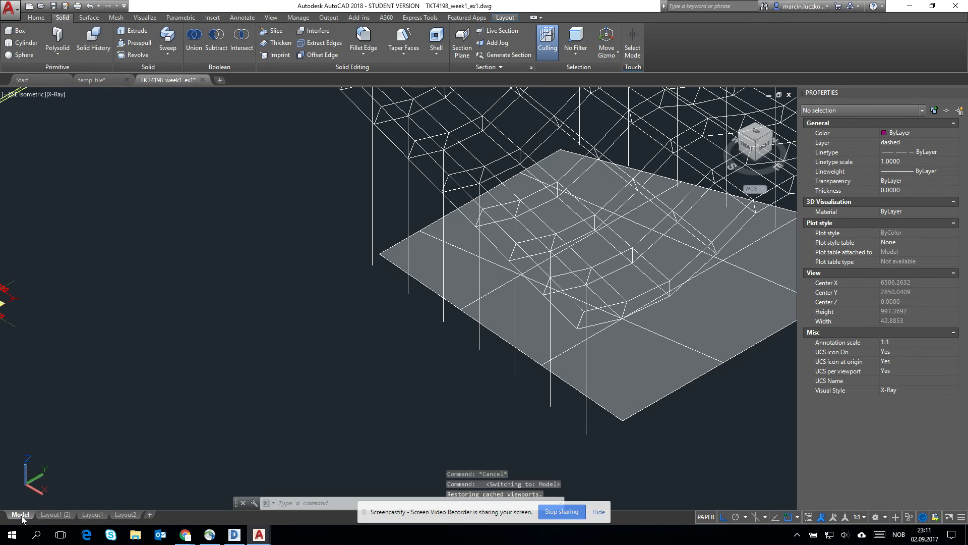
pyautogui.scroll(-2, 223, 287)
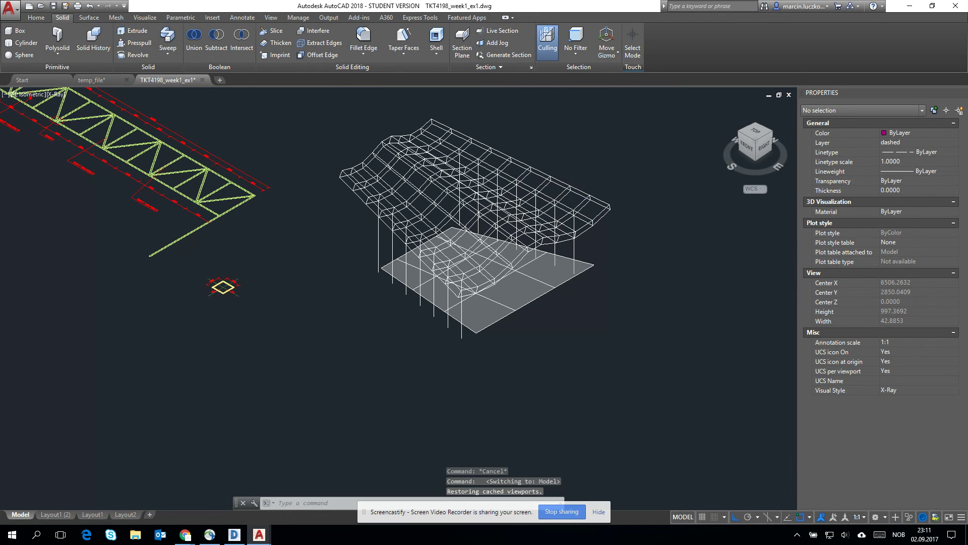
pyautogui.click(747, 146)
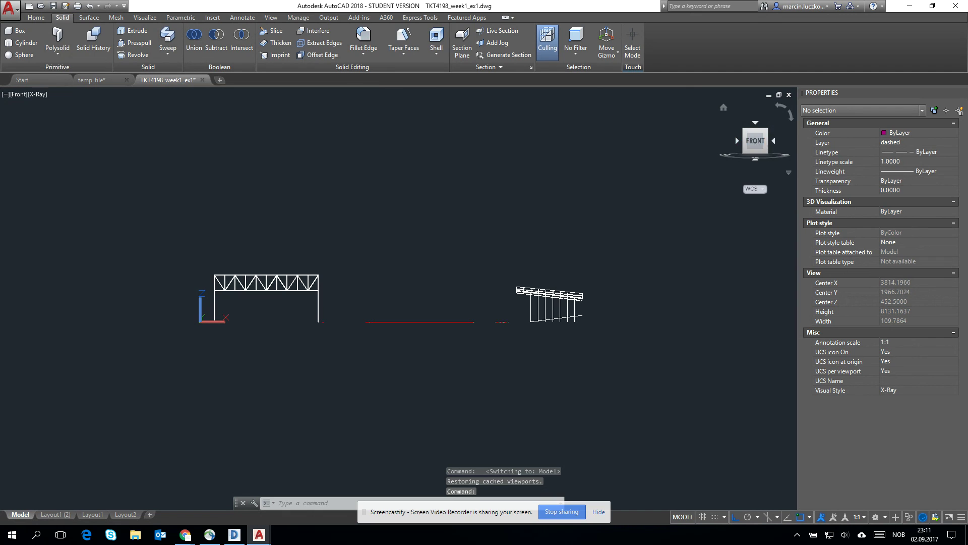
# Step: Assign all the vertical column lines under the sloping roof structure to the basic50 layer
pyautogui.scroll(8, 572, 311)
pyautogui.click(624, 313)
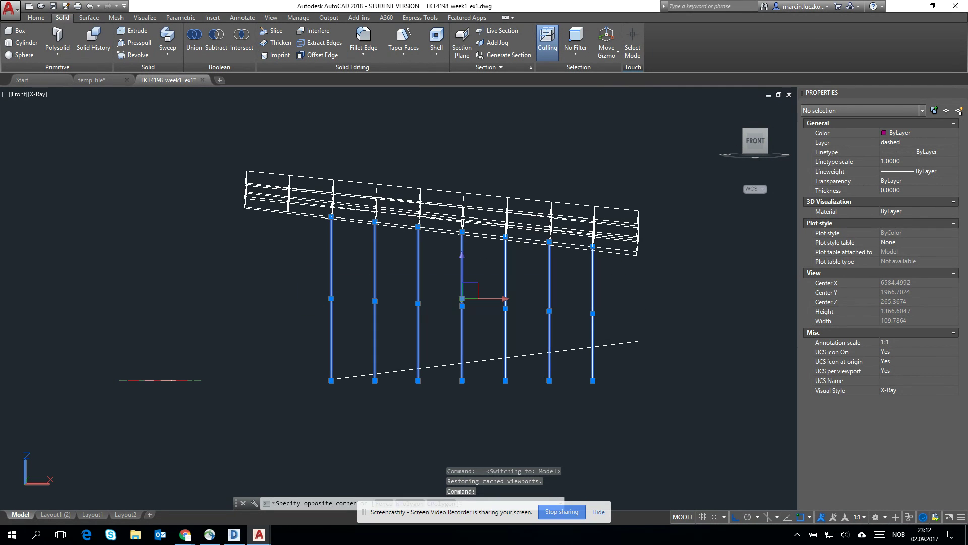
pyautogui.click(302, 276)
pyautogui.click(34, 18)
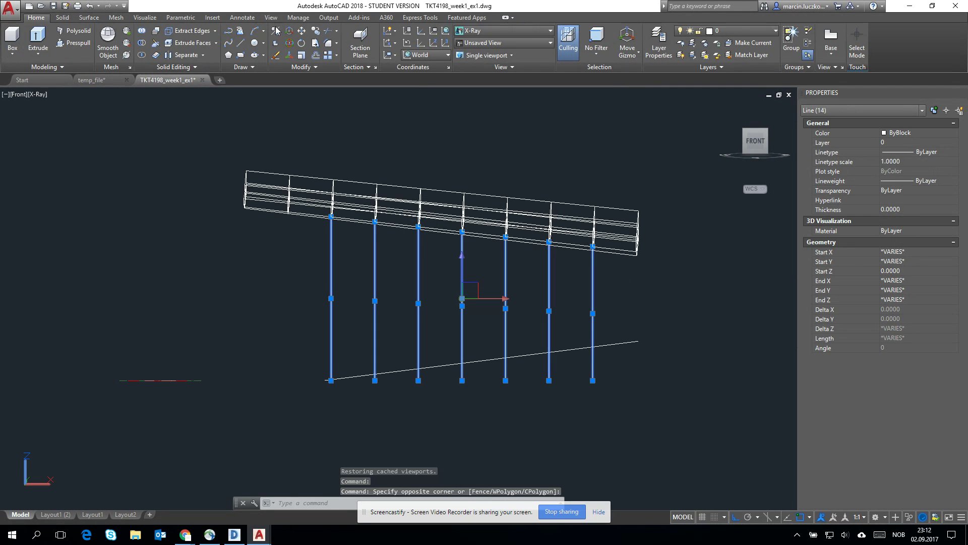
pyautogui.click(737, 31)
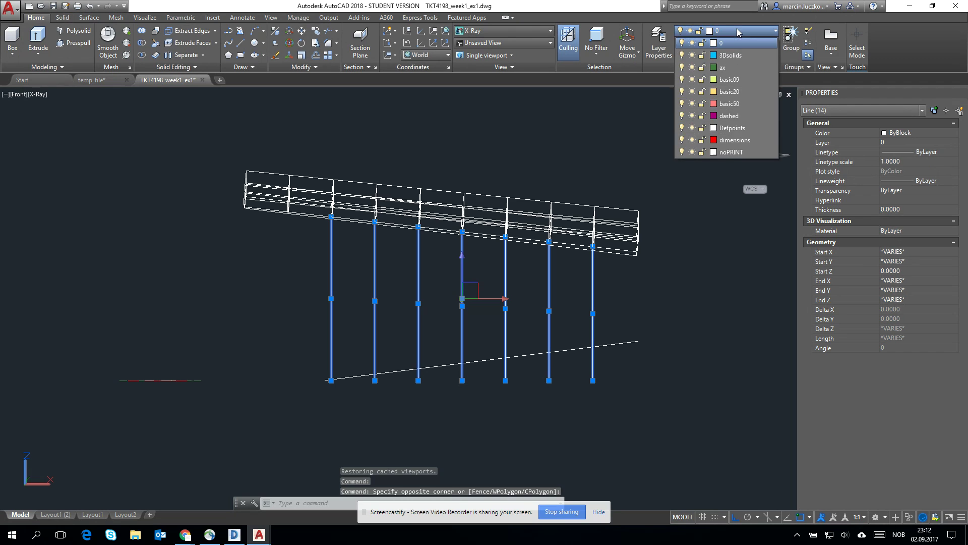
pyautogui.click(738, 103)
pyautogui.press('Escape')
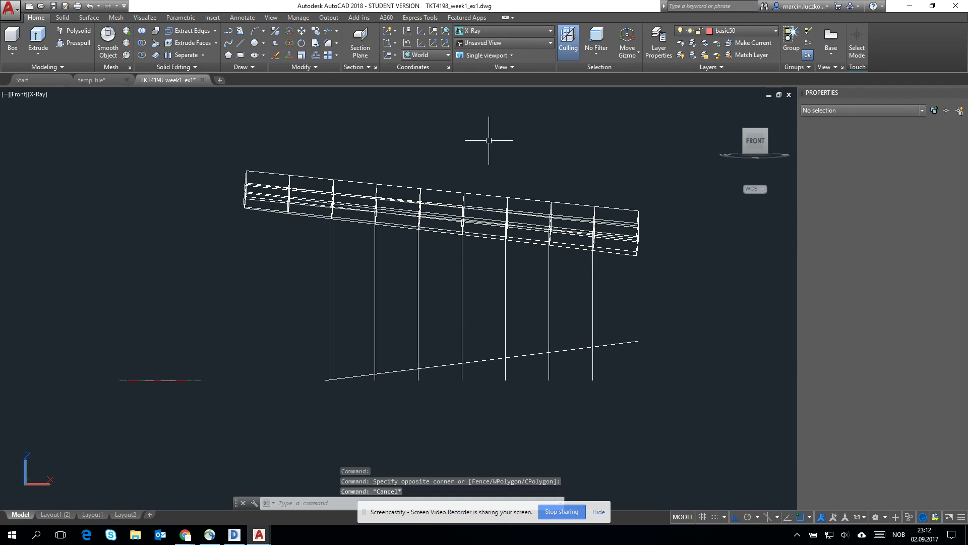
# Step: Assign all the lines of the sloping roof lattice above the columns to the basic09 layer
pyautogui.click(167, 154)
pyautogui.click(741, 285)
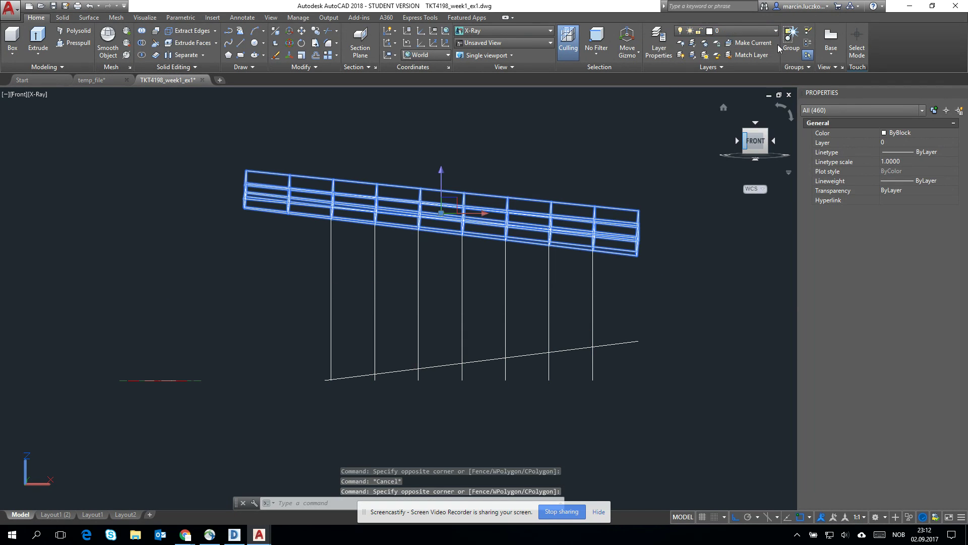
pyautogui.click(745, 34)
pyautogui.click(741, 83)
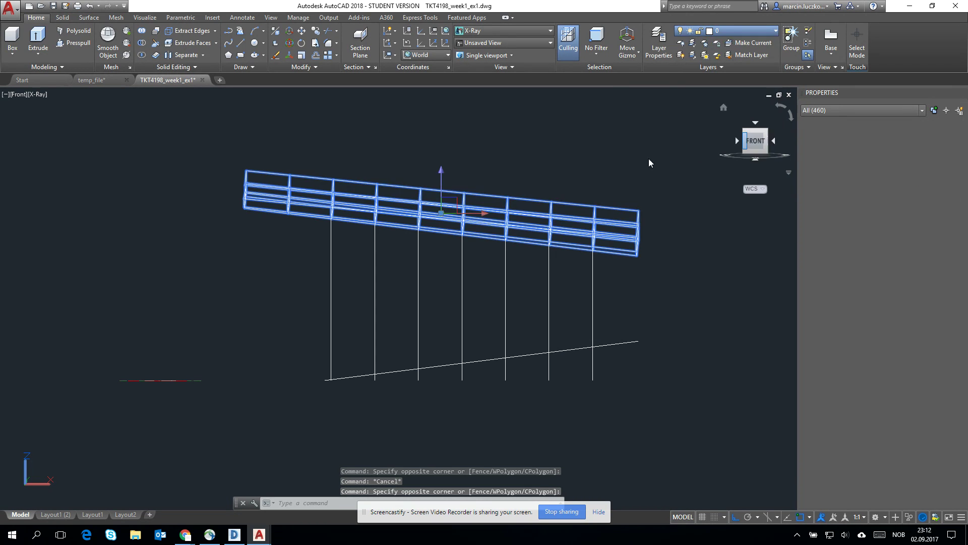
pyautogui.press('Escape')
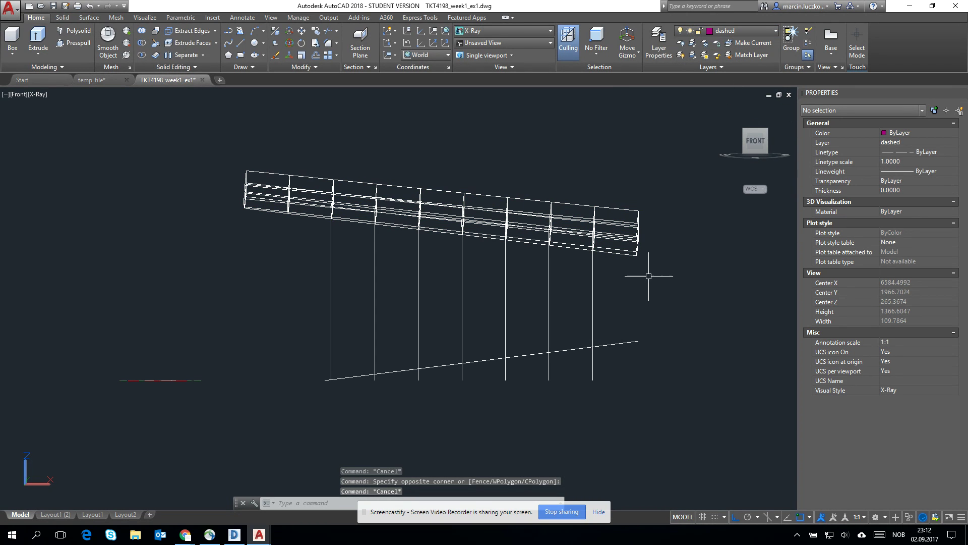
# Step: Switch to Layout1 (2) and preview its single-sheet plot, examining the line weights in both viewport rows
pyautogui.click(59, 515)
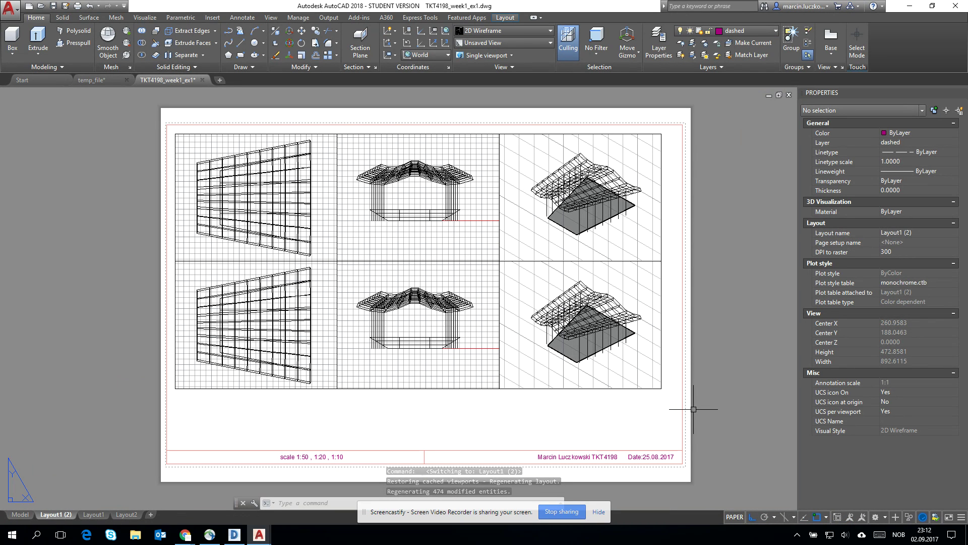
pyautogui.hotkey('ctrl', 'p')
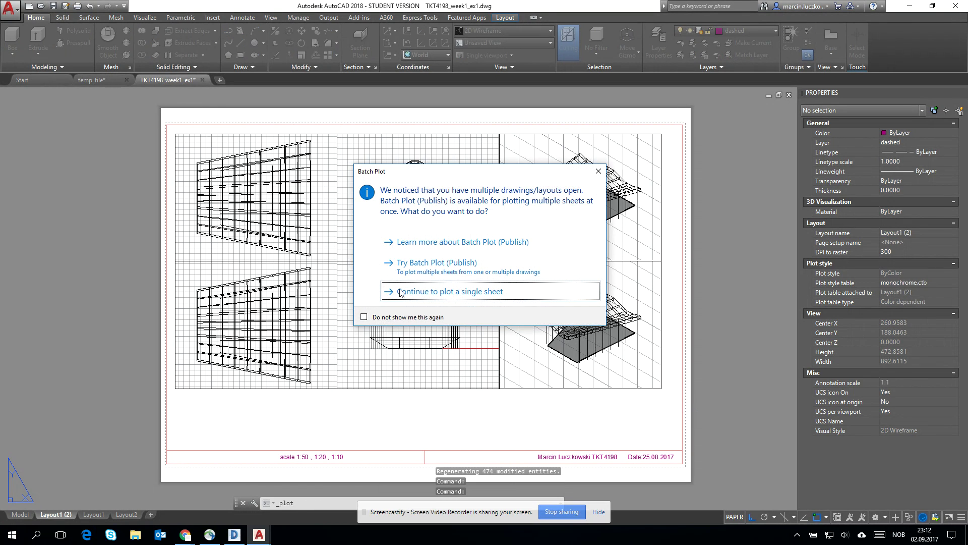
pyautogui.click(437, 293)
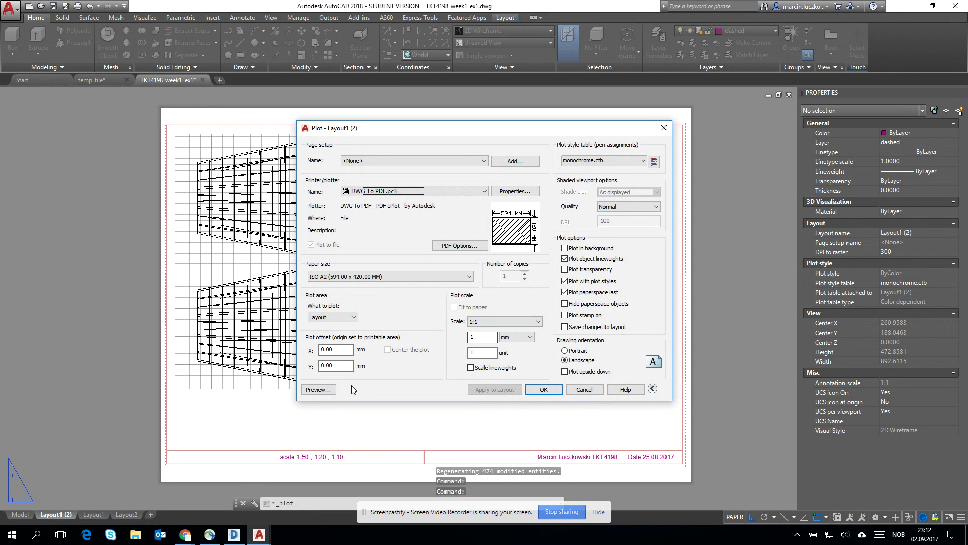
pyautogui.click(318, 389)
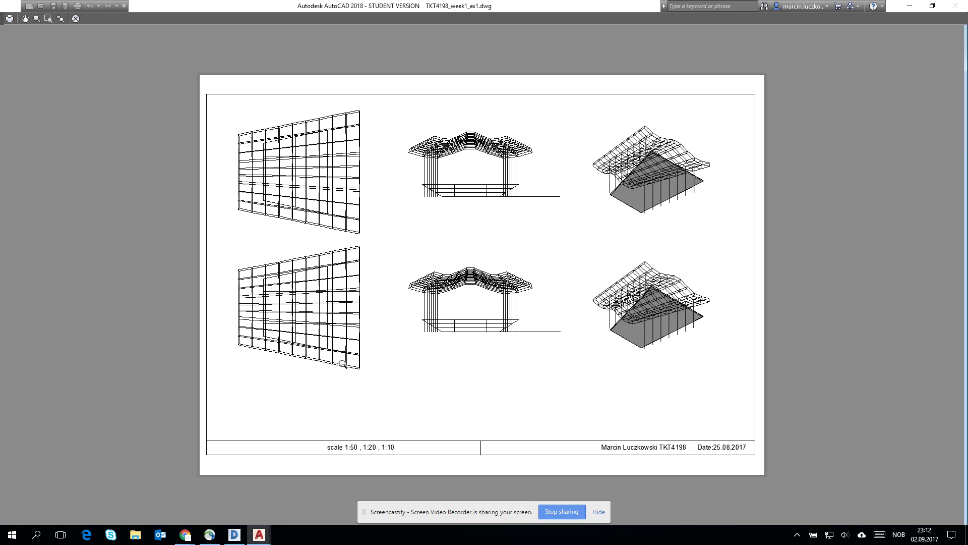
pyautogui.scroll(5, 581, 228)
pyautogui.scroll(-5, 575, 258)
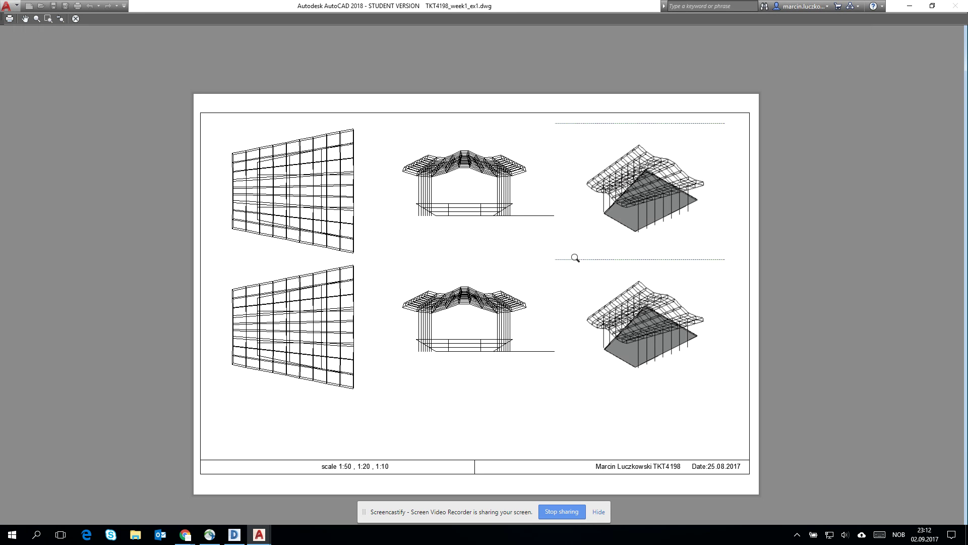
pyautogui.scroll(3, 567, 263)
pyautogui.scroll(-3, 562, 263)
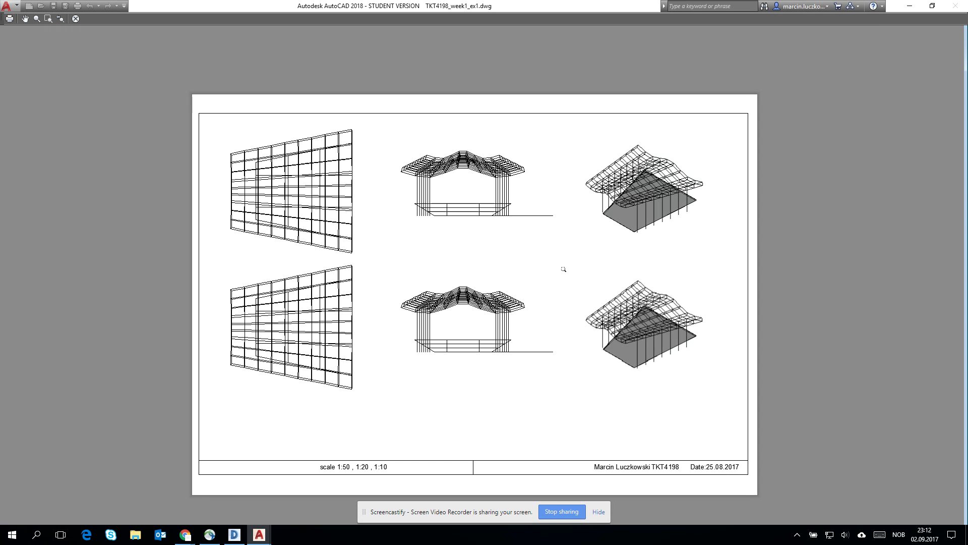